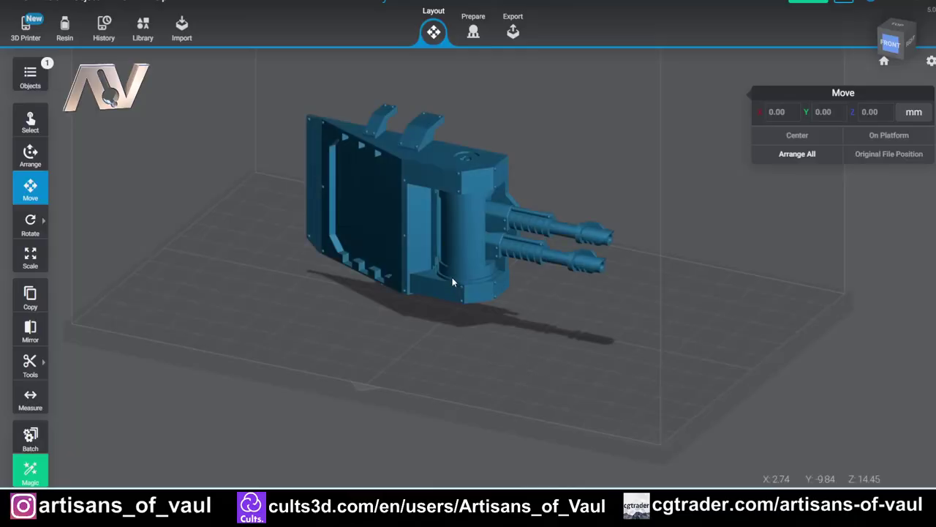
# Select the HOLLOW_RIGHT model and rotate it to about X -29.63, Y -24.47, Z 13.26 degrees.
pyautogui.click(452, 278)
pyautogui.moveTo(454, 320); pyautogui.dragTo(474, 377, button='middle')
pyautogui.scroll(1, 465, 366)
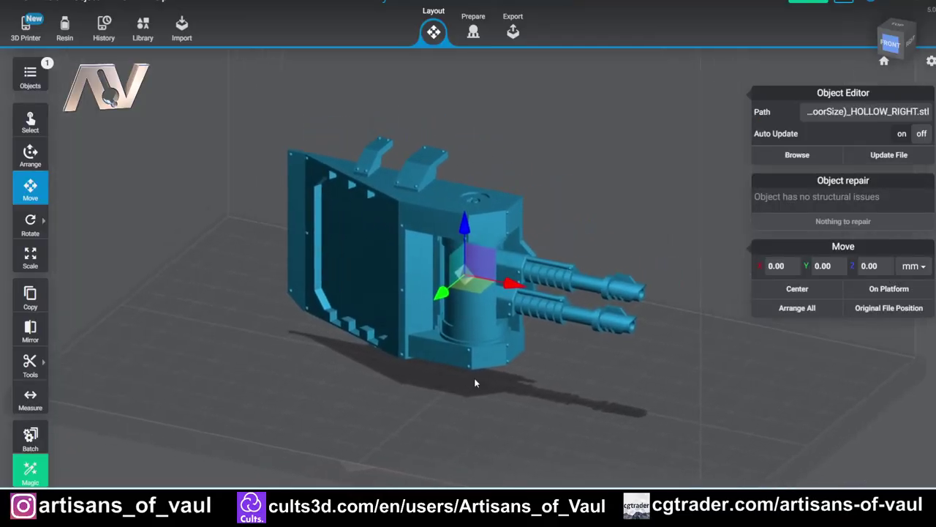
pyautogui.moveTo(474, 378); pyautogui.dragTo(501, 359, button='right')
pyautogui.click(30, 224)
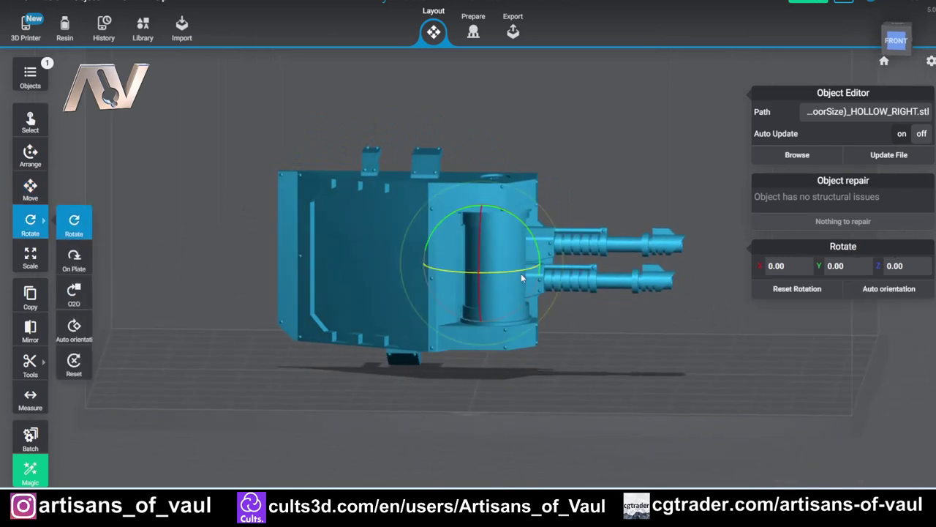
pyautogui.moveTo(528, 234); pyautogui.dragTo(504, 207)
pyautogui.moveTo(634, 319); pyautogui.dragTo(445, 330, button='right')
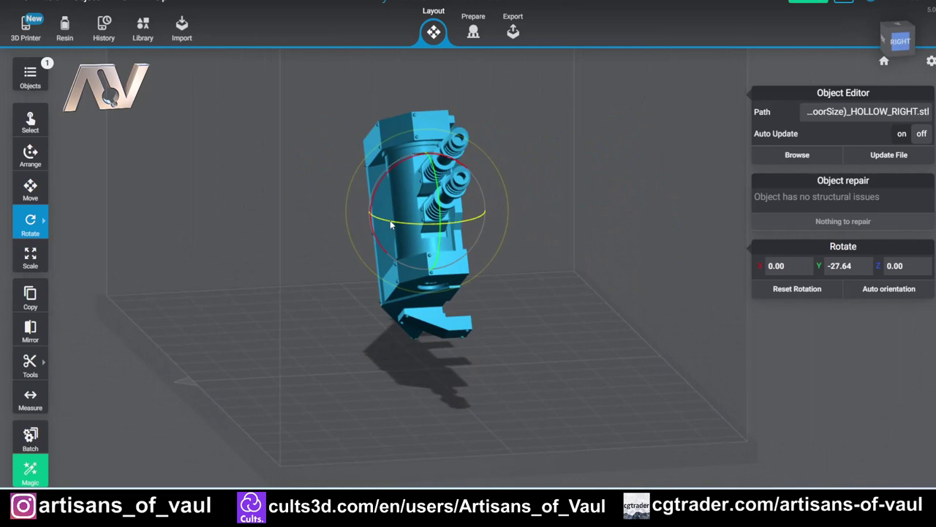
pyautogui.moveTo(372, 229); pyautogui.dragTo(525, 291)
# Generate automatic supports for the tilted model with the Medium preset at Normal density.
pyautogui.click(473, 31)
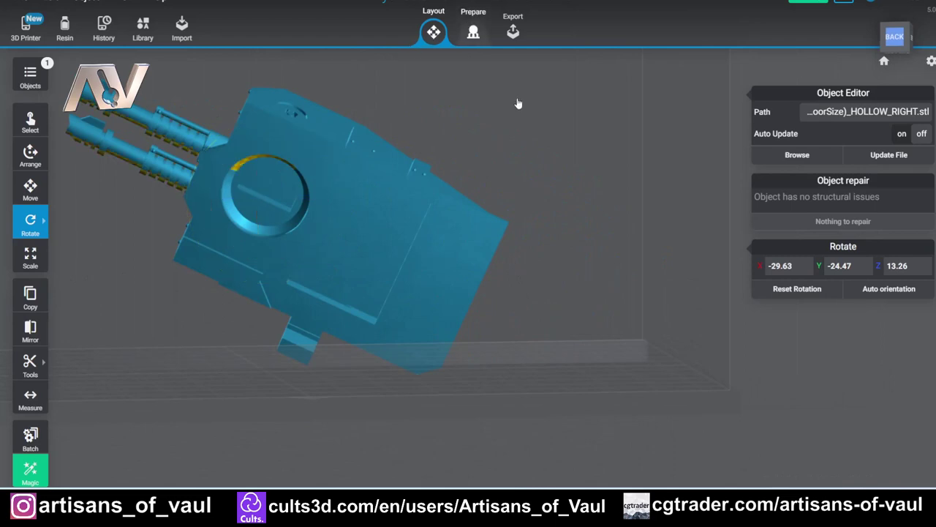
pyautogui.click(814, 262)
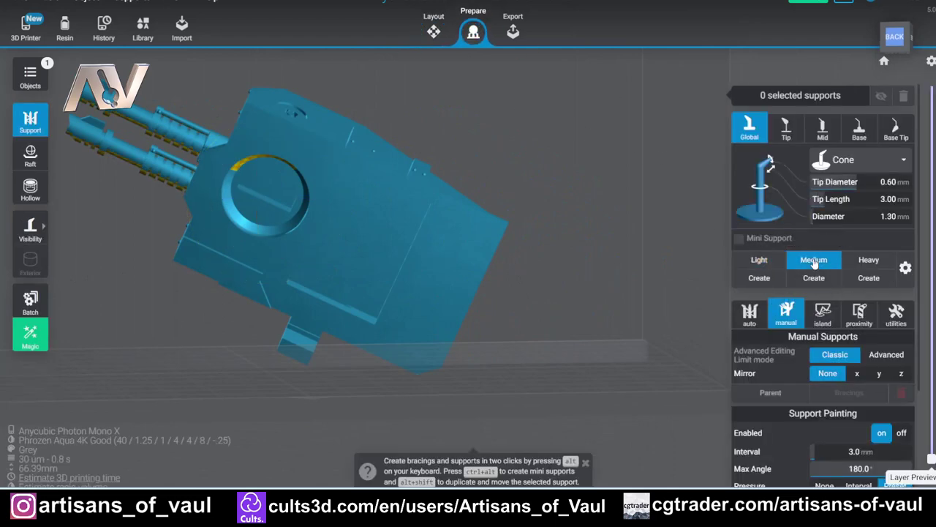
pyautogui.click(753, 314)
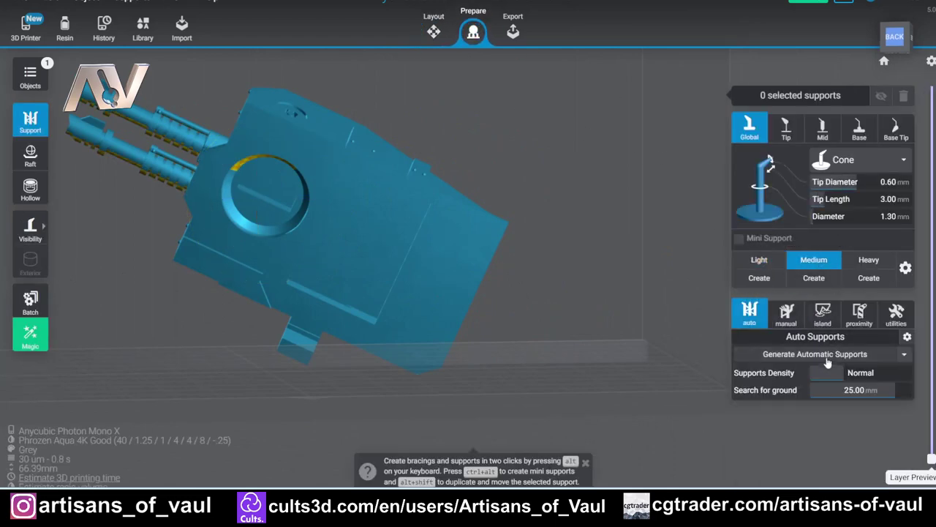
pyautogui.click(827, 364)
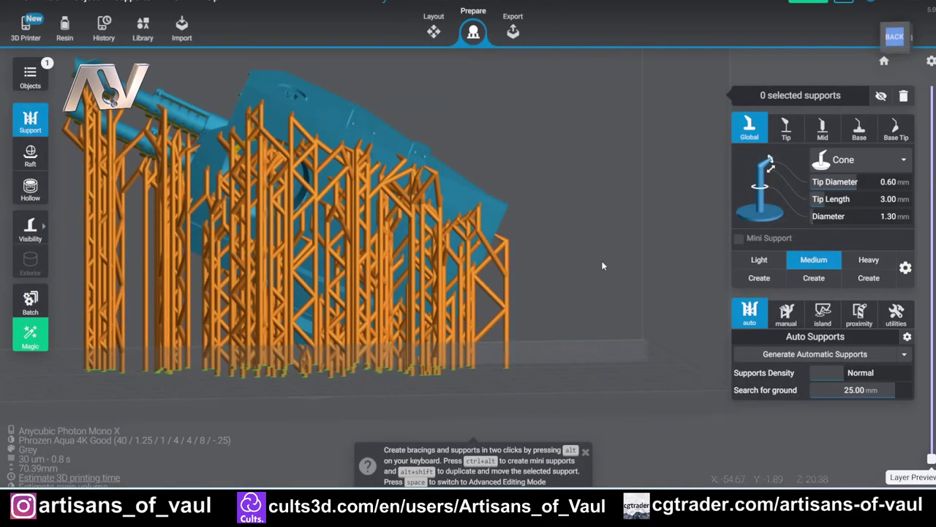
# Examine the generated supports from below along the outer edge of the large side panel.
pyautogui.moveTo(602, 260); pyautogui.dragTo(366, 285, button='right')
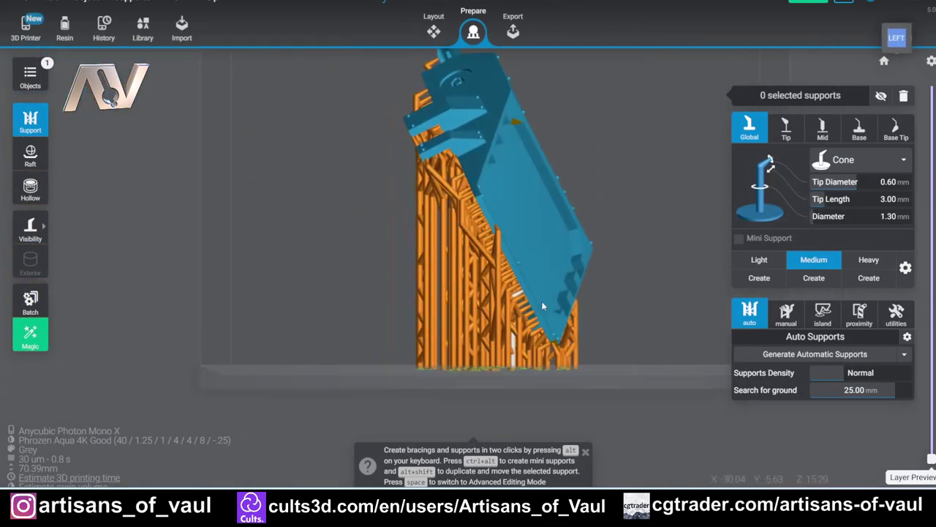
pyautogui.scroll(2, 537, 306)
pyautogui.moveTo(532, 307); pyautogui.dragTo(527, 258, button='right')
pyautogui.click(501, 156)
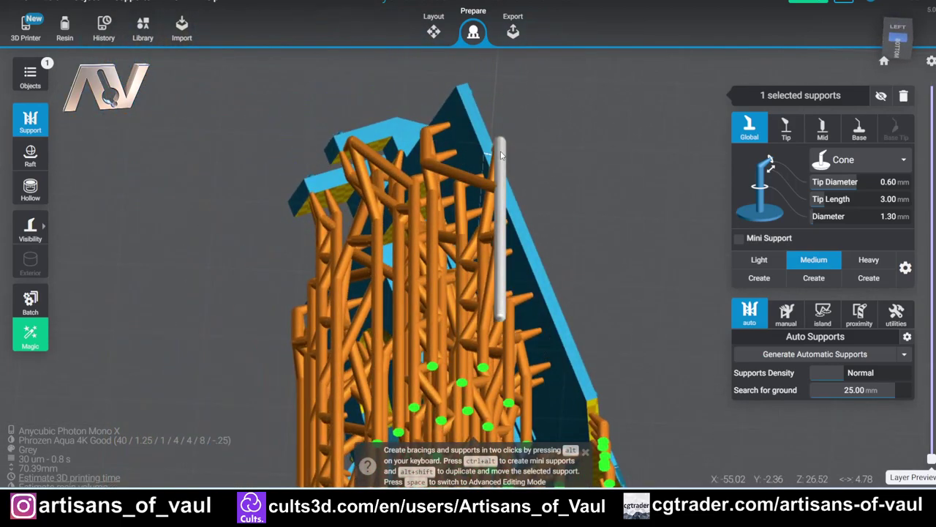
pyautogui.moveTo(501, 155); pyautogui.dragTo(506, 248, button='right')
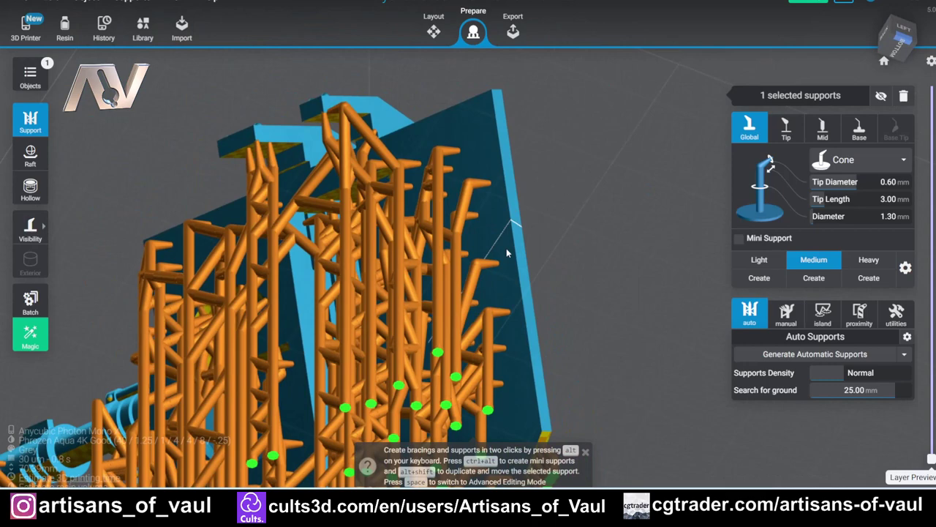
pyautogui.click(506, 248)
pyautogui.scroll(2, 557, 356)
pyautogui.moveTo(556, 356); pyautogui.dragTo(516, 236, button='middle')
pyautogui.scroll(2, 498, 250)
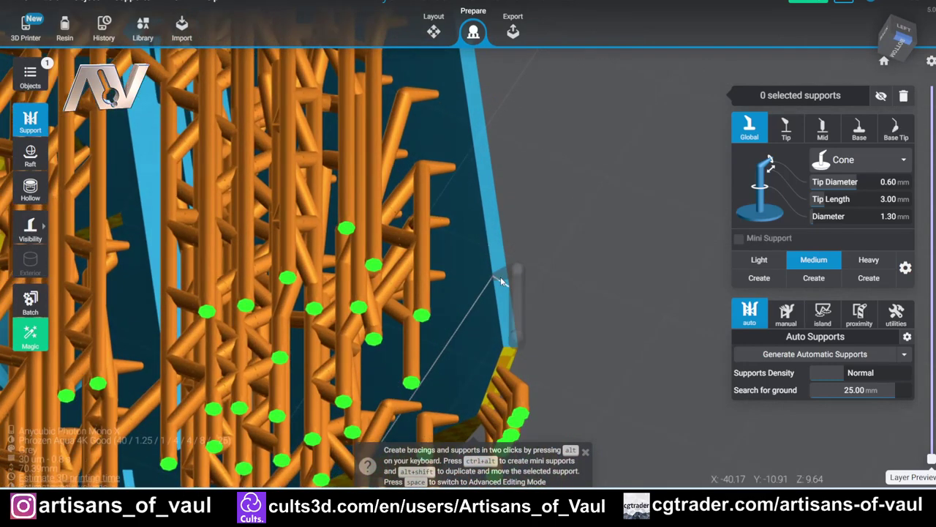
pyautogui.moveTo(522, 243); pyautogui.dragTo(532, 297, button='right')
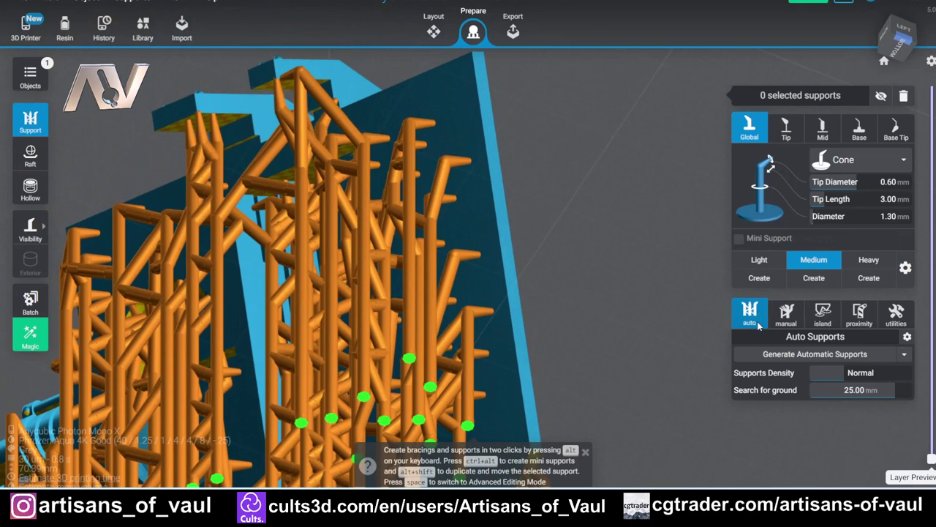
# Set the inline supports interval to 2 mm in the manual support settings.
pyautogui.click(787, 314)
pyautogui.scroll(-2, 826, 330)
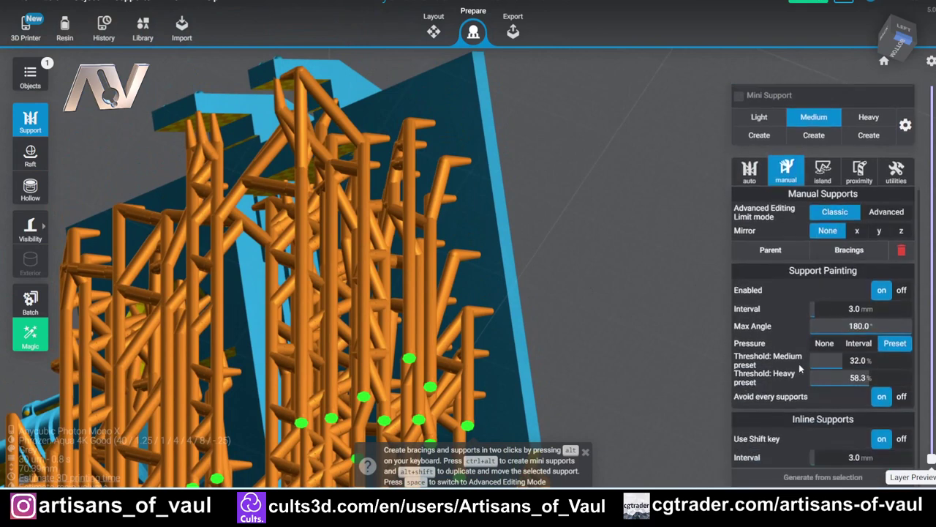
pyautogui.moveTo(599, 352); pyautogui.dragTo(561, 285, button='right')
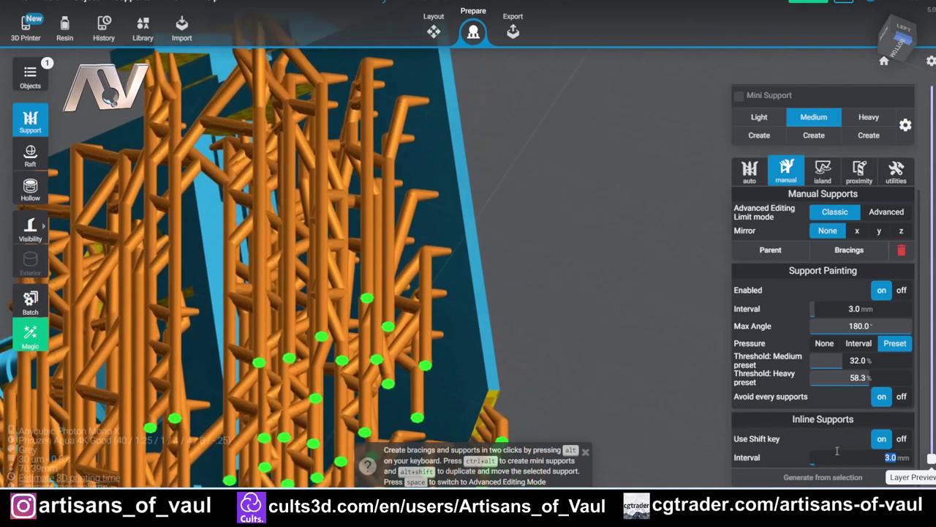
pyautogui.moveTo(492, 339); pyautogui.dragTo(506, 423, button='middle')
pyautogui.scroll(-1, 523, 371)
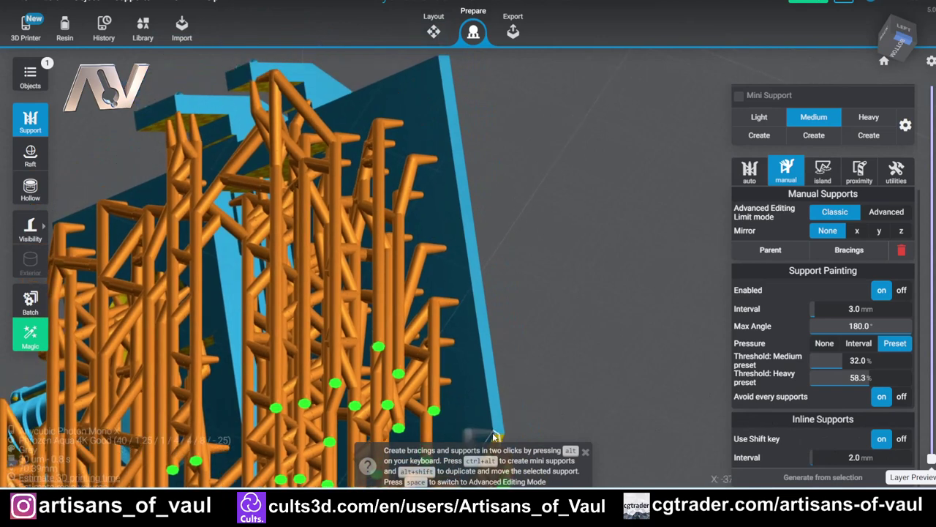
# Place rows of medium inline supports along both sides of the side panel's outer edge.
pyautogui.moveTo(493, 437); pyautogui.dragTo(438, 67)
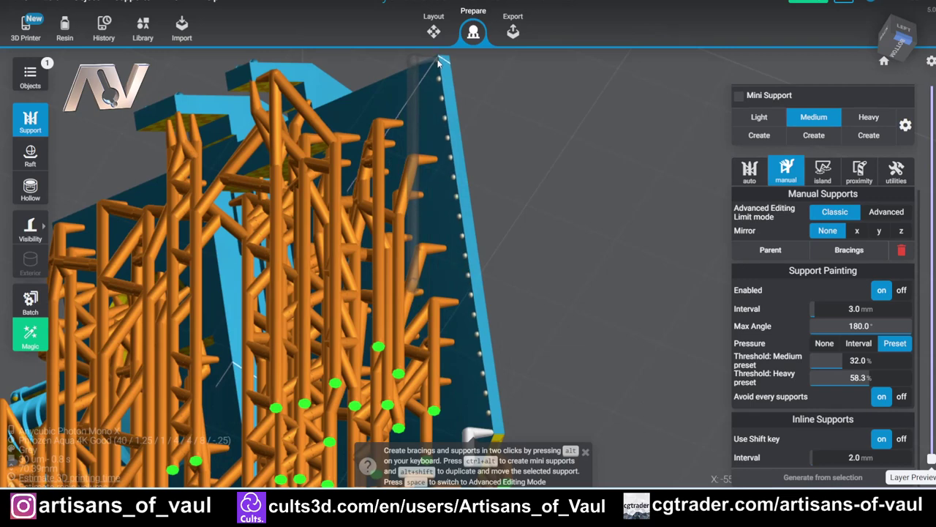
pyautogui.keyDown('shift'); pyautogui.click(439, 64); pyautogui.keyUp('shift')
pyautogui.scroll(-1, 479, 223)
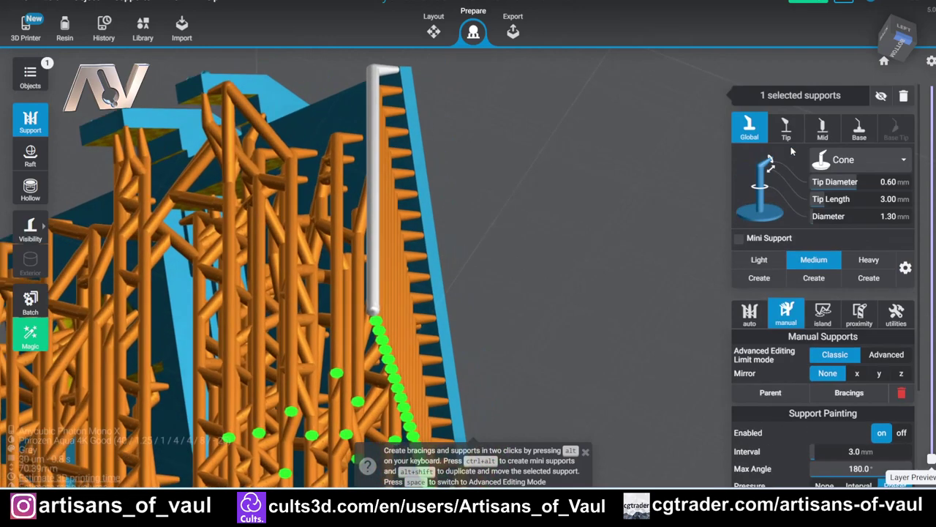
pyautogui.moveTo(505, 270); pyautogui.dragTo(558, 198)
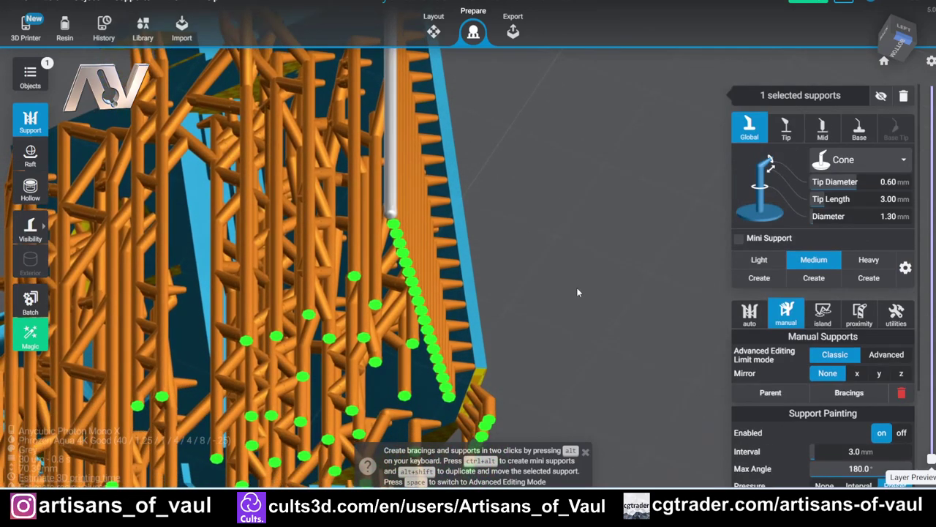
pyautogui.moveTo(565, 335); pyautogui.dragTo(428, 65)
pyautogui.scroll(3, 507, 338)
pyautogui.moveTo(567, 164); pyautogui.dragTo(648, 250, button='right')
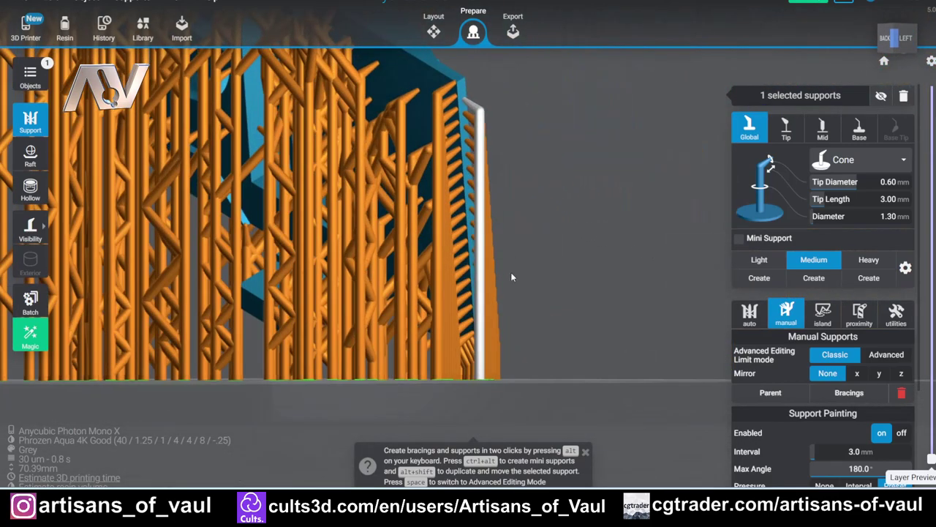
# Undo the inline support rows and delete a single support near the side panel's outer edge.
pyautogui.scroll(2, 510, 272)
pyautogui.hotkey('ctrl', 'z')
pyautogui.hotkey('ctrl', 'z')
pyautogui.hotkey('ctrl', 'z')
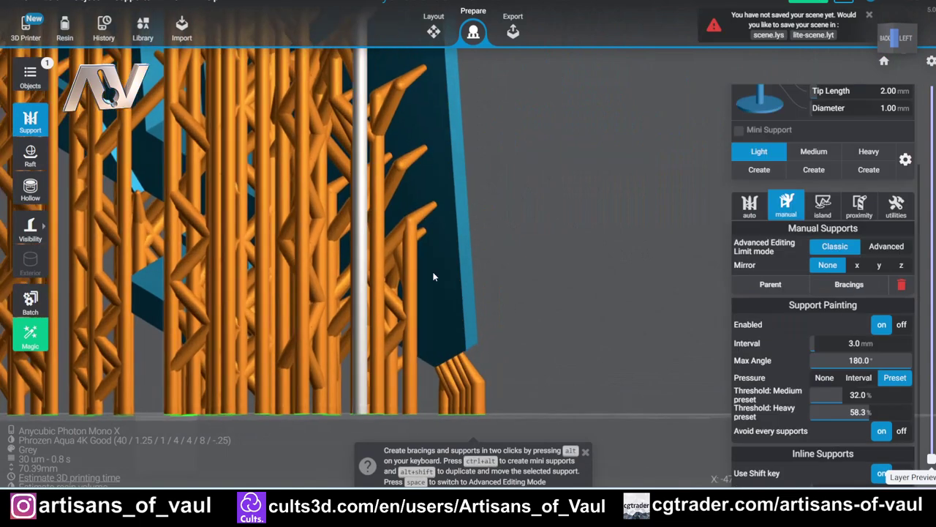
pyautogui.click(433, 210)
pyautogui.press('Delete')
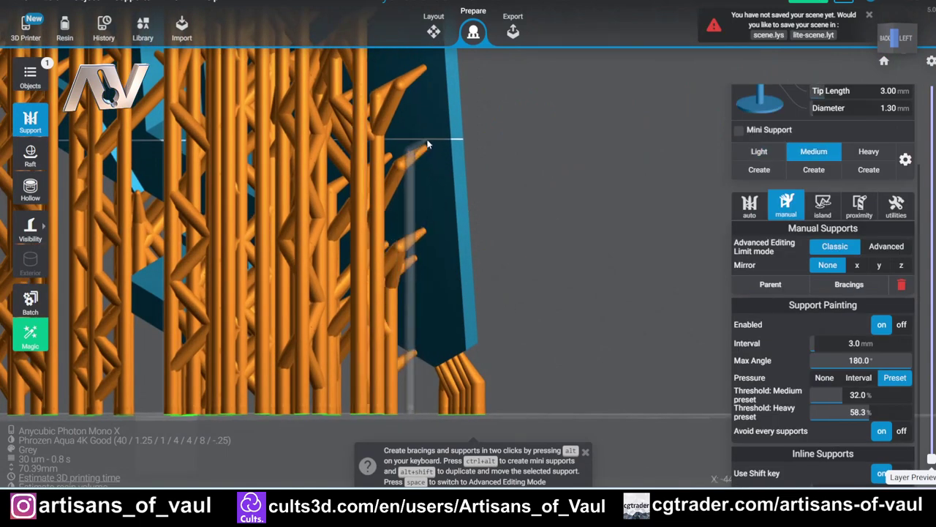
# Configure support painting with the Medium preset, a 4.2 mm interval, Interval pressure and avoidance of existing supports off.
pyautogui.press('1')
pyautogui.press('2')
pyautogui.press('1')
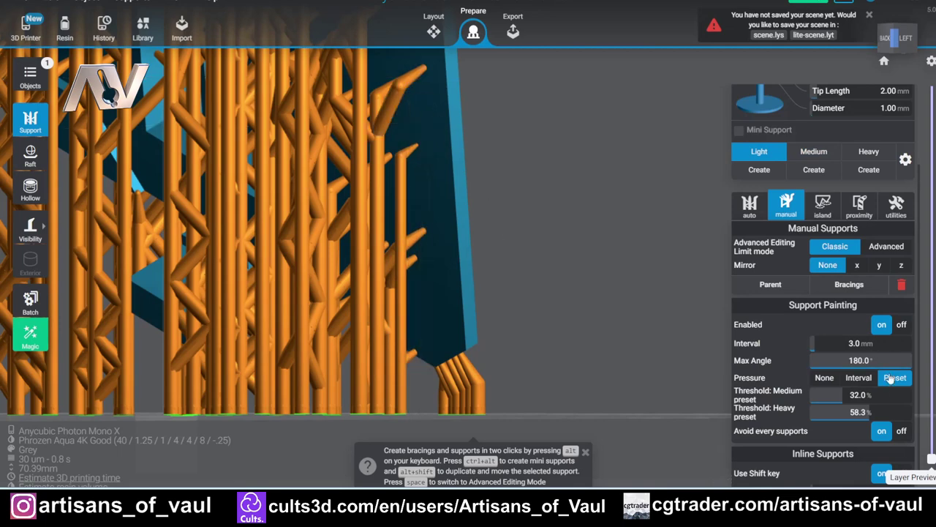
pyautogui.click(865, 380)
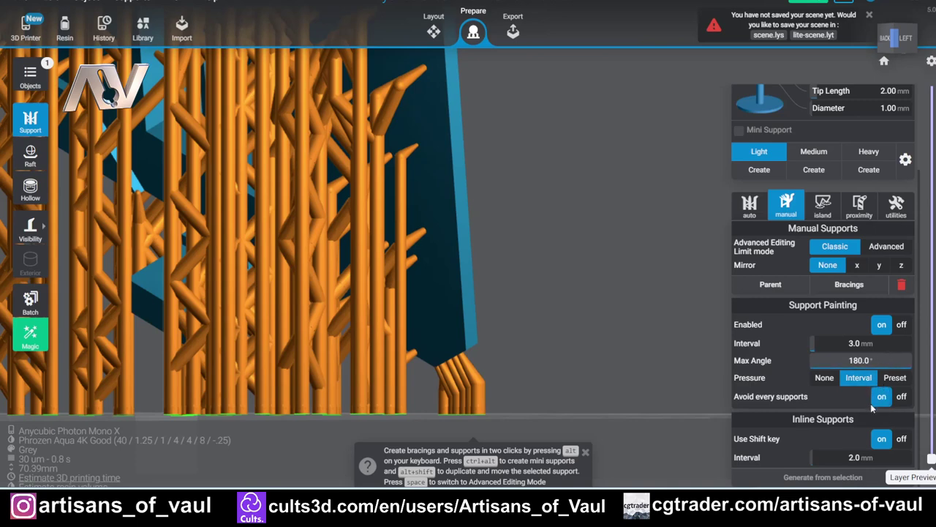
pyautogui.click(901, 398)
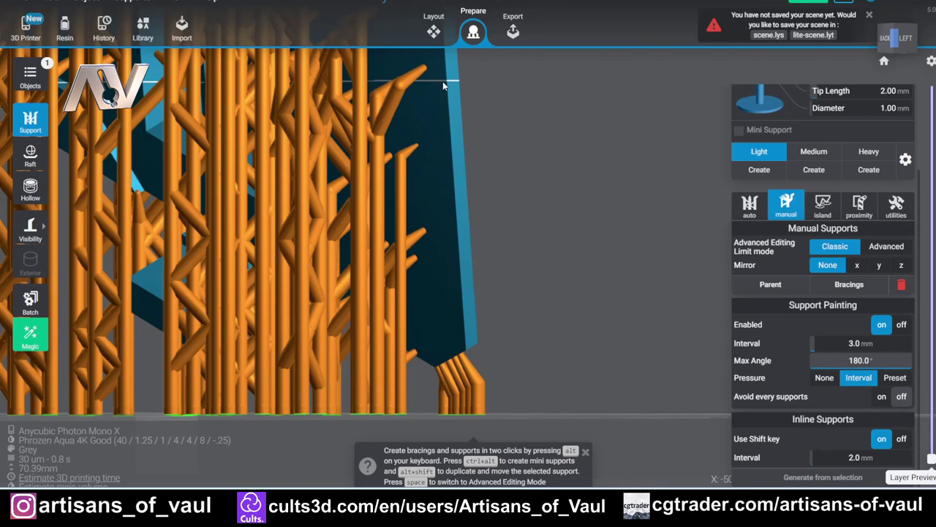
pyautogui.click(814, 152)
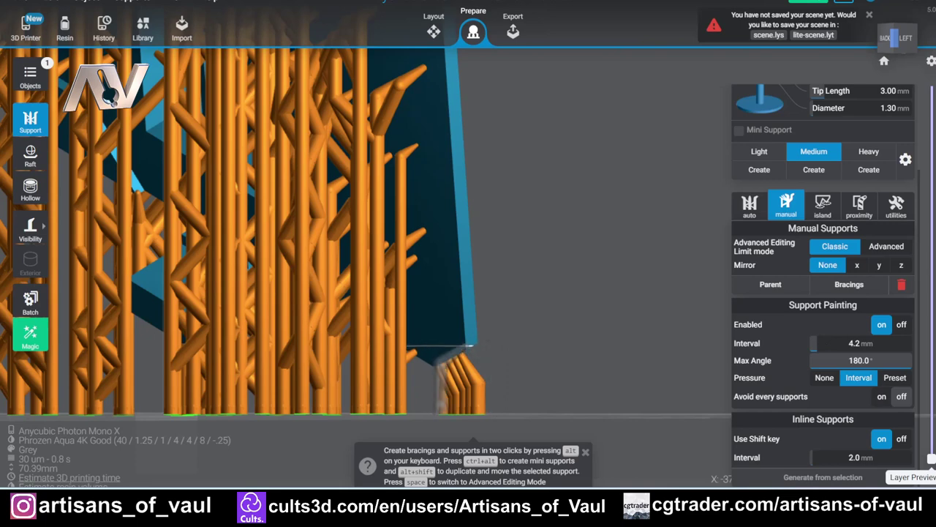
# Paint medium supports with Interval pressure up the side panel's outer edge, and undo them.
pyautogui.moveTo(466, 345); pyautogui.dragTo(466, 319)
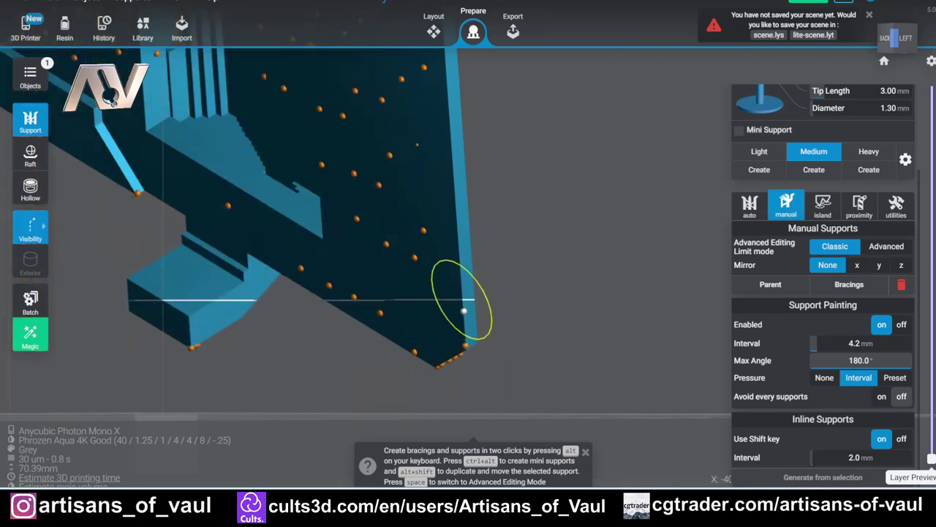
pyautogui.moveTo(458, 274); pyautogui.dragTo(456, 228)
pyautogui.click(457, 274)
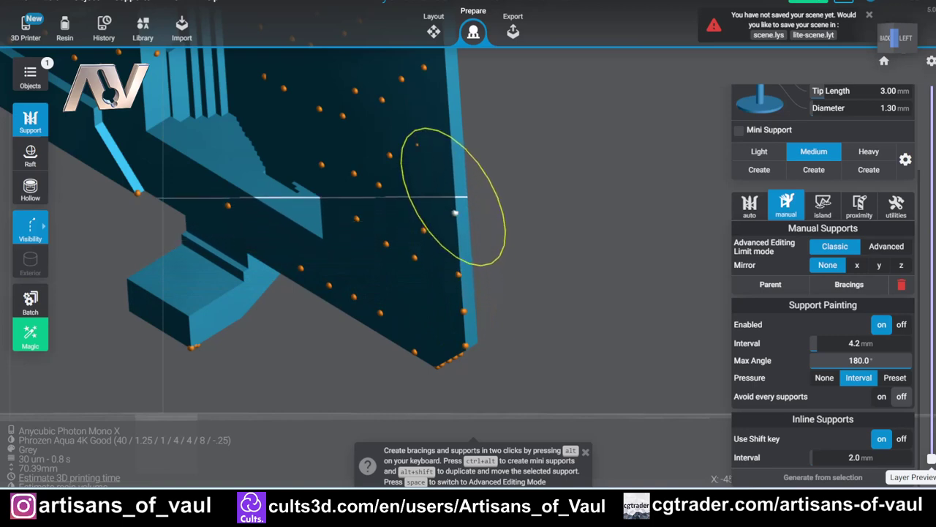
pyautogui.click(455, 212)
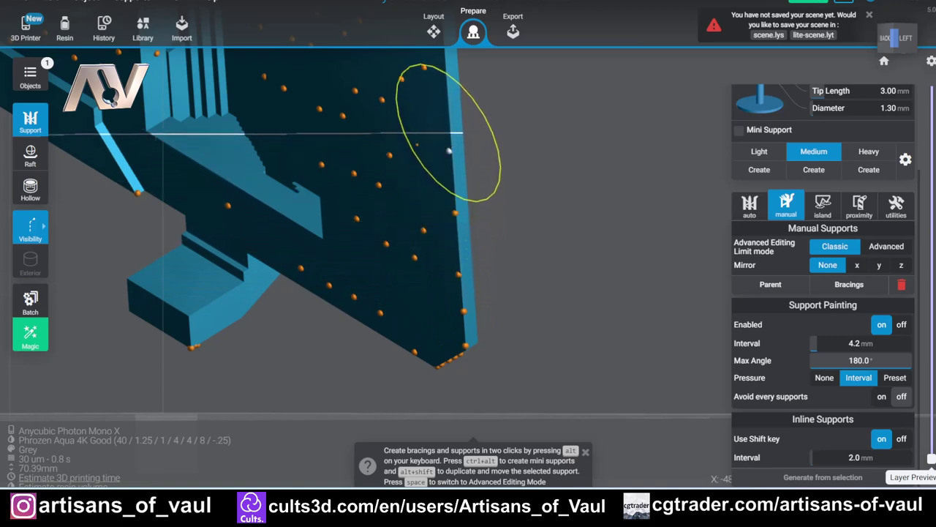
pyautogui.moveTo(447, 92); pyautogui.dragTo(445, 60)
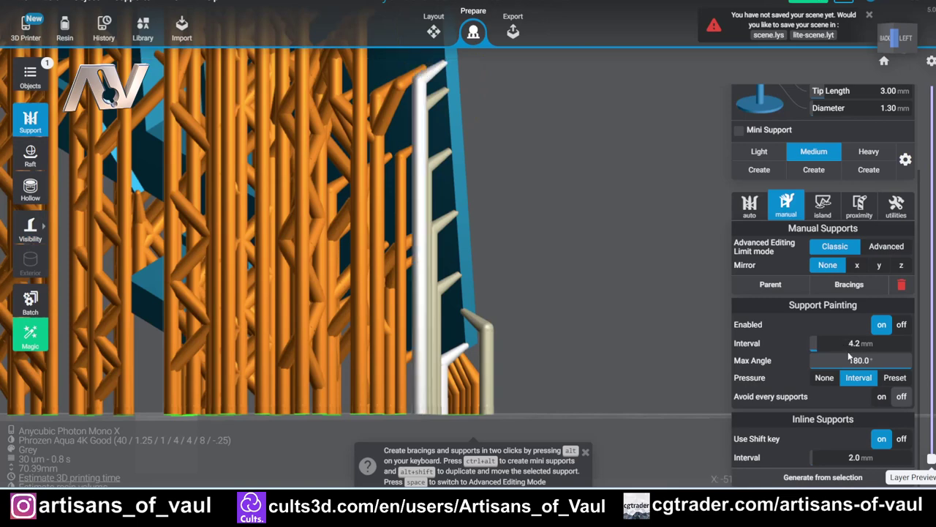
pyautogui.hotkey('ctrl', 'z')
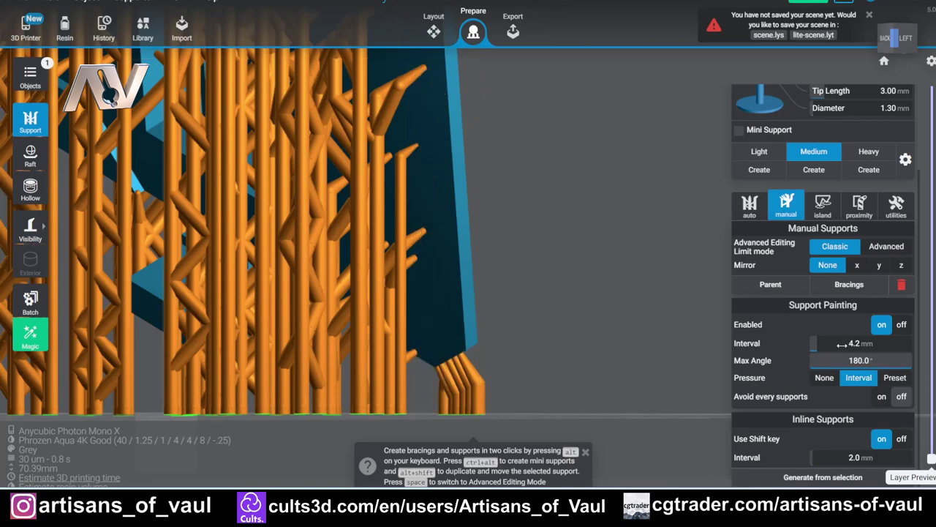
# Set the support painting pressure to Preset and its interval to about 3.6 mm.
pyautogui.moveTo(842, 344); pyautogui.dragTo(823, 344)
pyautogui.click(895, 382)
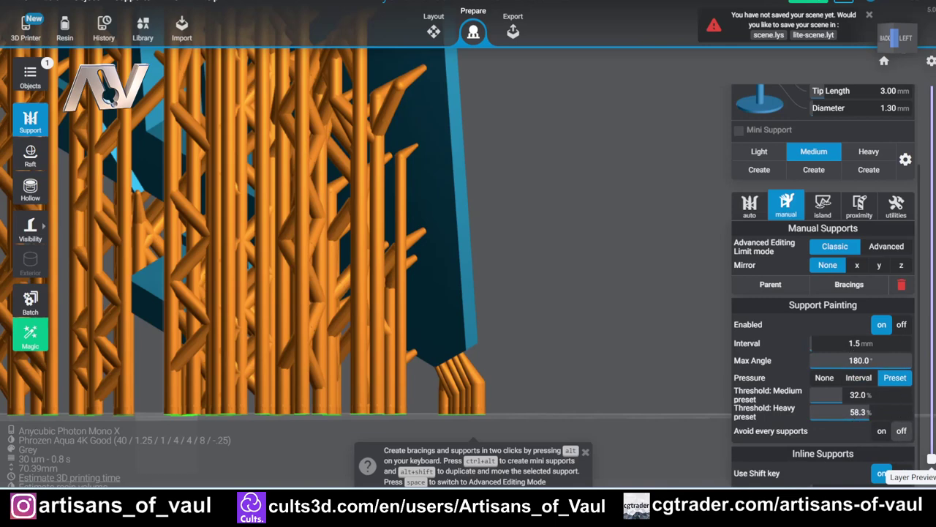
pyautogui.moveTo(859, 345); pyautogui.dragTo(893, 345)
# Paint supports down the side panel's outer edge in Preset pressure mode with only the support tips displayed.
pyautogui.press('v')
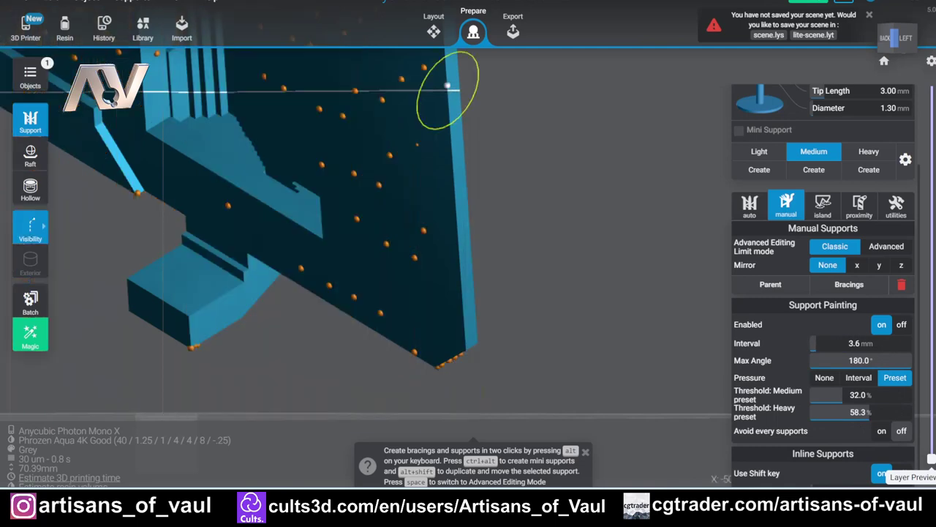
pyautogui.moveTo(448, 85)
pyautogui.mouseDown()
pyautogui.moveTo(467, 351)
pyautogui.moveTo(452, 358)
pyautogui.mouseUp()
pyautogui.press('2')
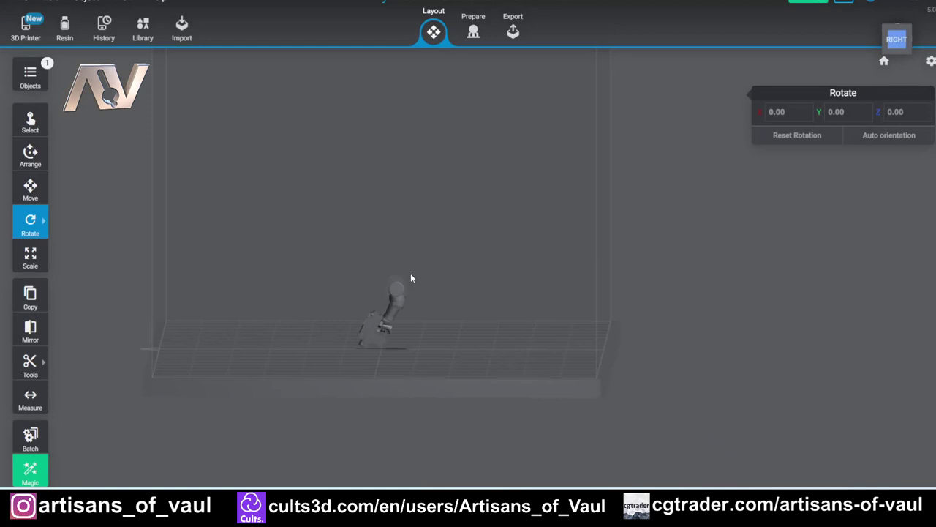
# Rotate the pistol-with-arm model about X to -59.30 degrees so the gun and forearm lie horizontally.
pyautogui.click(410, 273)
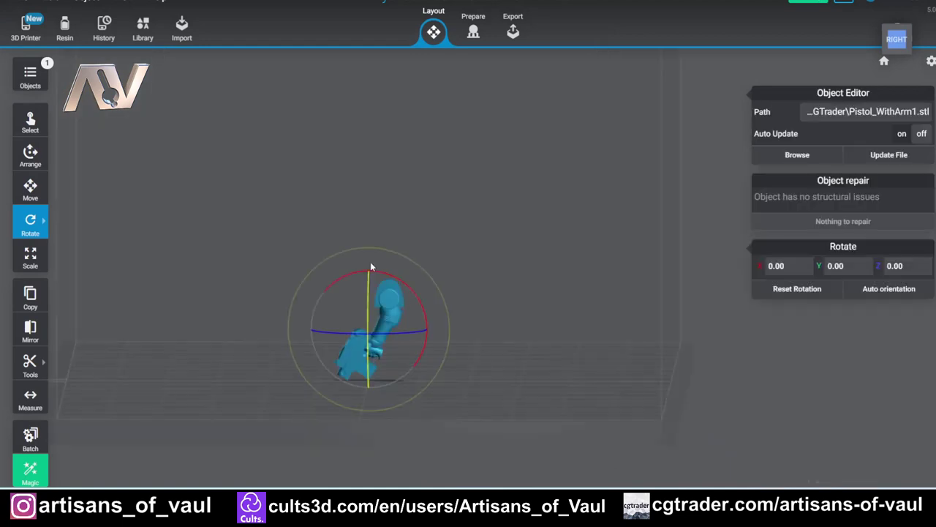
pyautogui.scroll(2, 371, 262)
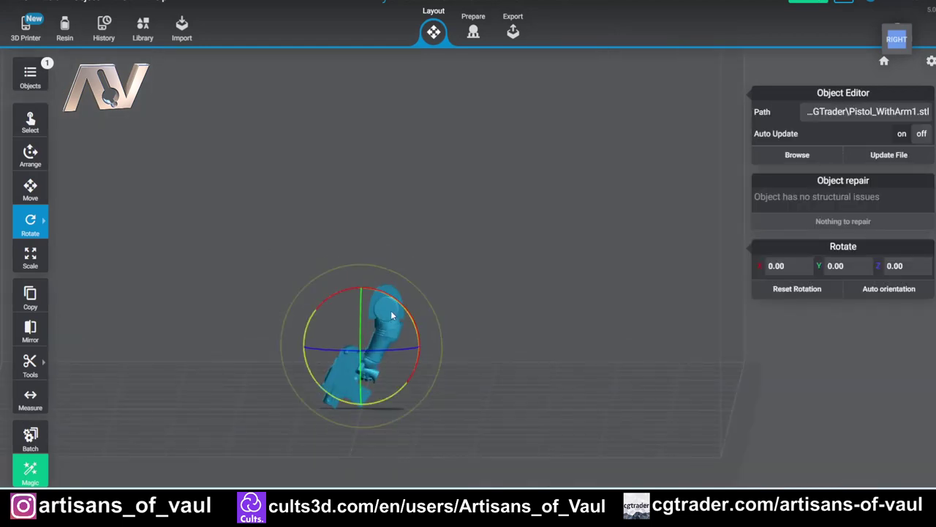
pyautogui.moveTo(397, 303); pyautogui.dragTo(461, 325)
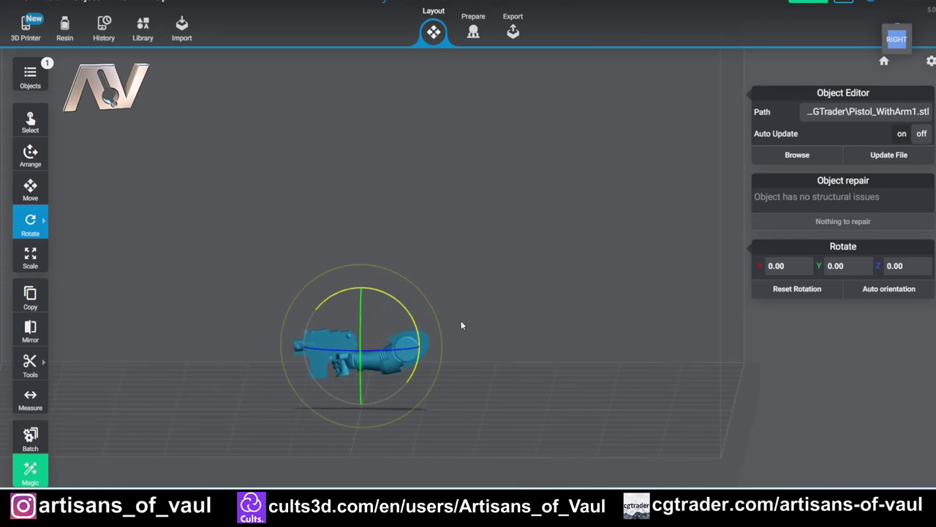
pyautogui.moveTo(461, 325); pyautogui.dragTo(497, 100)
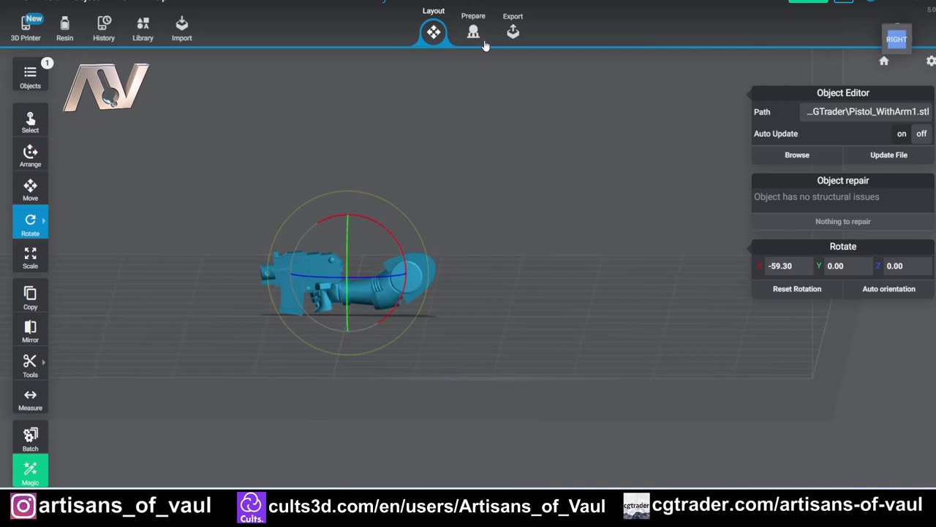
pyautogui.scroll(3, 441, 235)
pyautogui.moveTo(440, 235); pyautogui.dragTo(560, 203, button='middle')
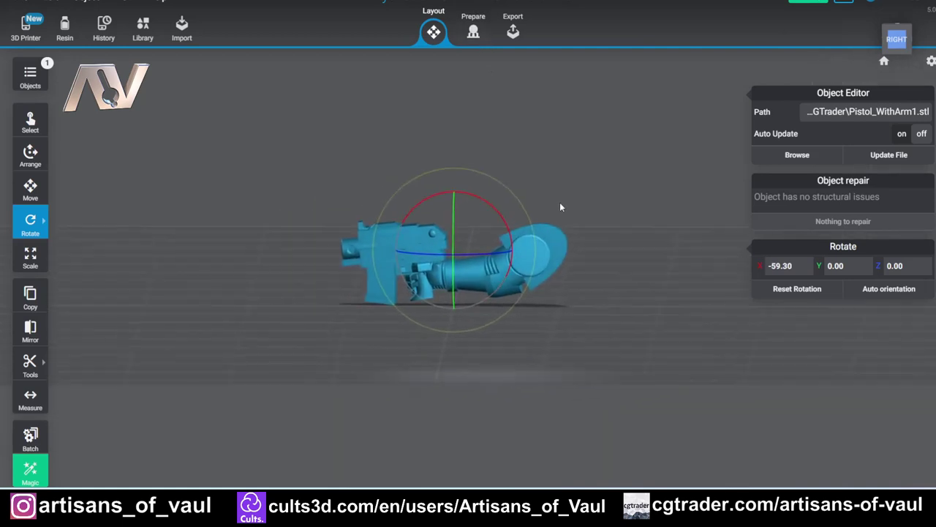
pyautogui.scroll(2, 559, 203)
# Generate automatic supports for the pistol arm at Normal density and delete the malformed support below the wrist.
pyautogui.click(474, 32)
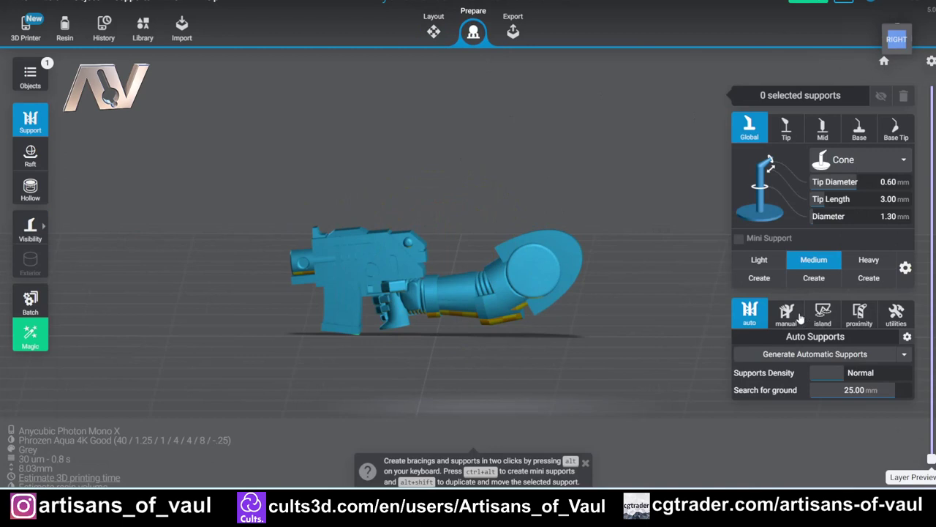
pyautogui.click(778, 354)
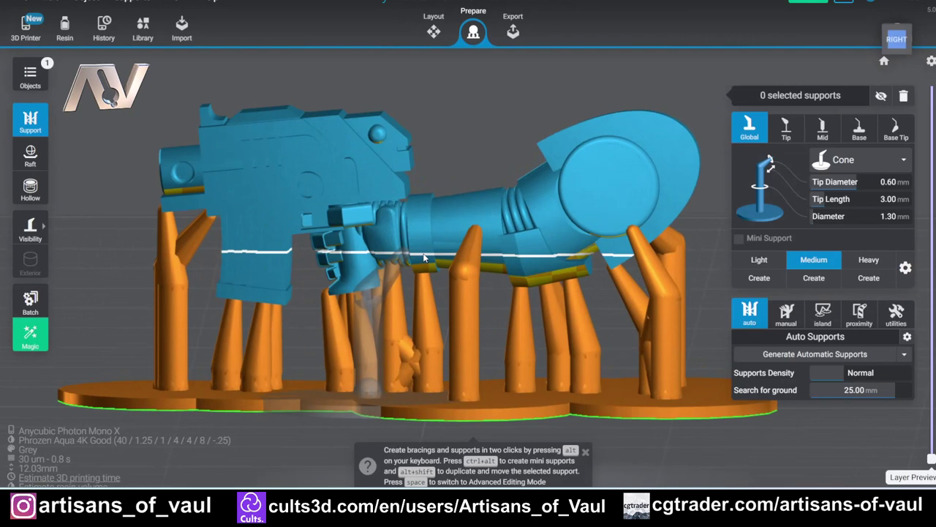
pyautogui.scroll(2, 416, 278)
pyautogui.scroll(2, 410, 311)
pyautogui.scroll(2, 420, 285)
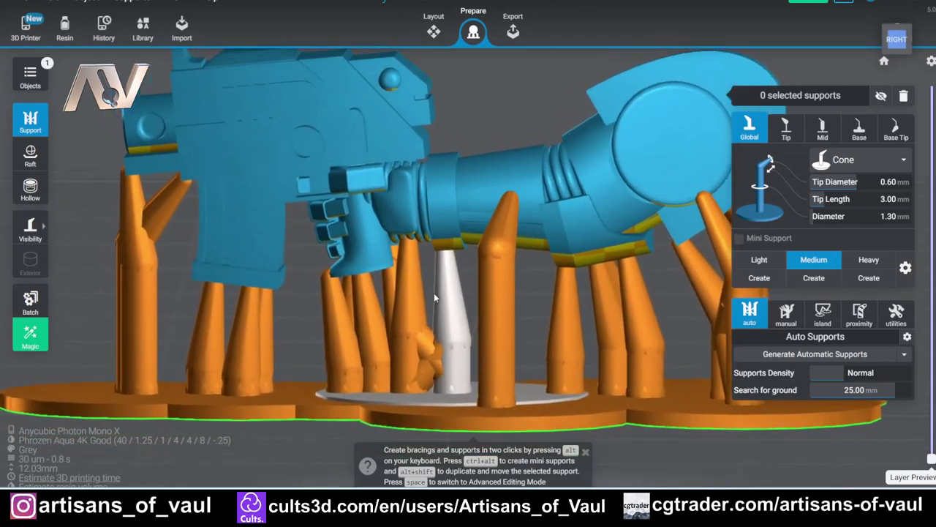
pyautogui.click(421, 327)
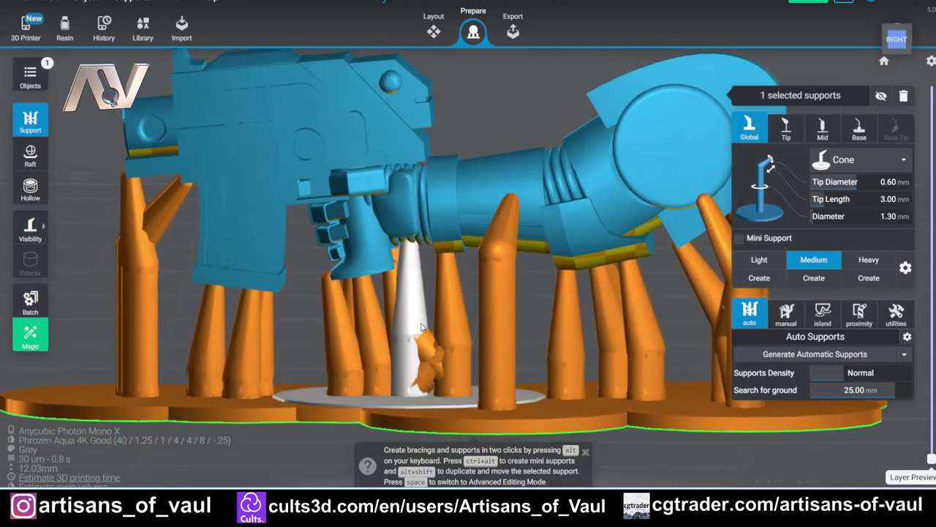
pyautogui.press('Delete')
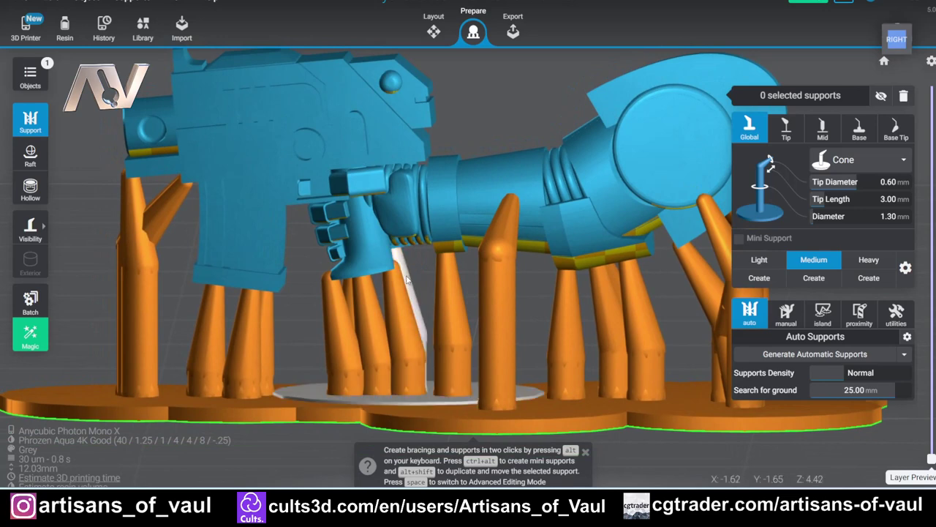
pyautogui.moveTo(407, 272); pyautogui.dragTo(438, 286, button='middle')
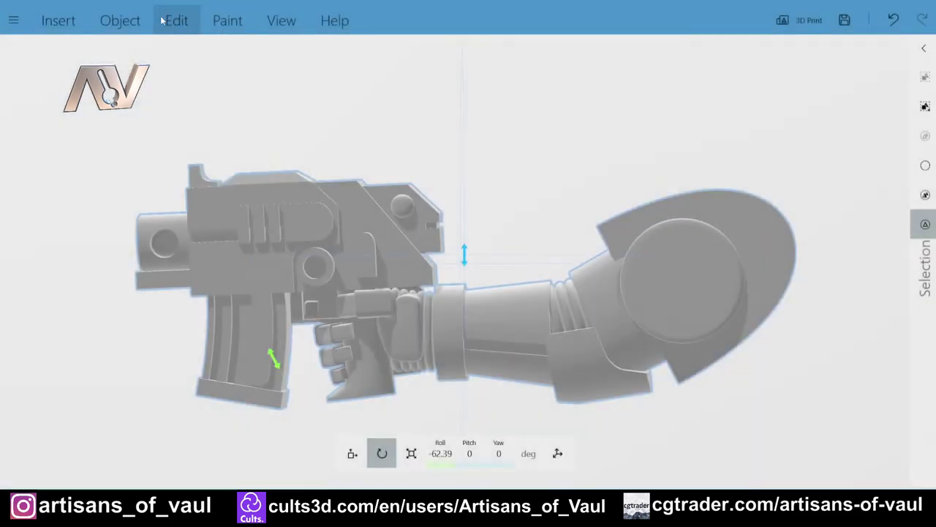
# Switch to 3D Builder, start a Split on the pistol arm and roll the cutting plane about -90 degrees to vertical.
pyautogui.click(169, 21)
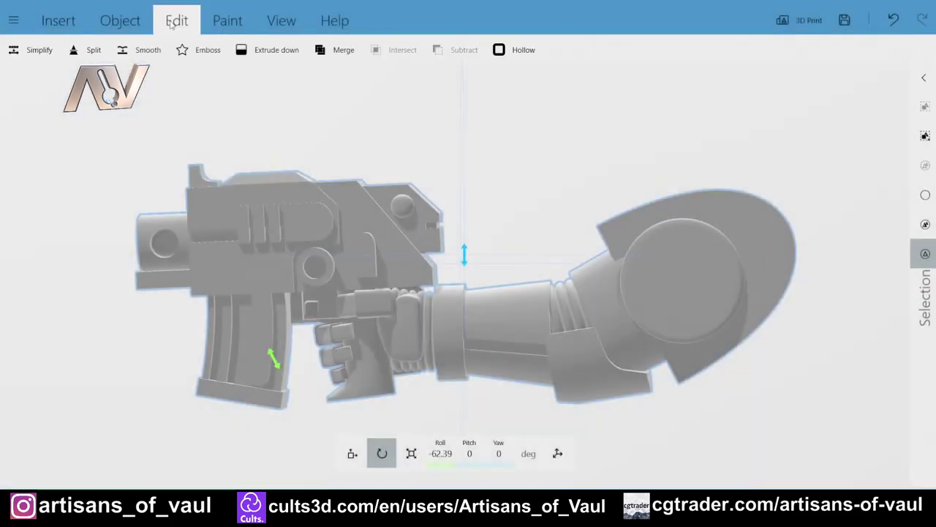
pyautogui.click(94, 50)
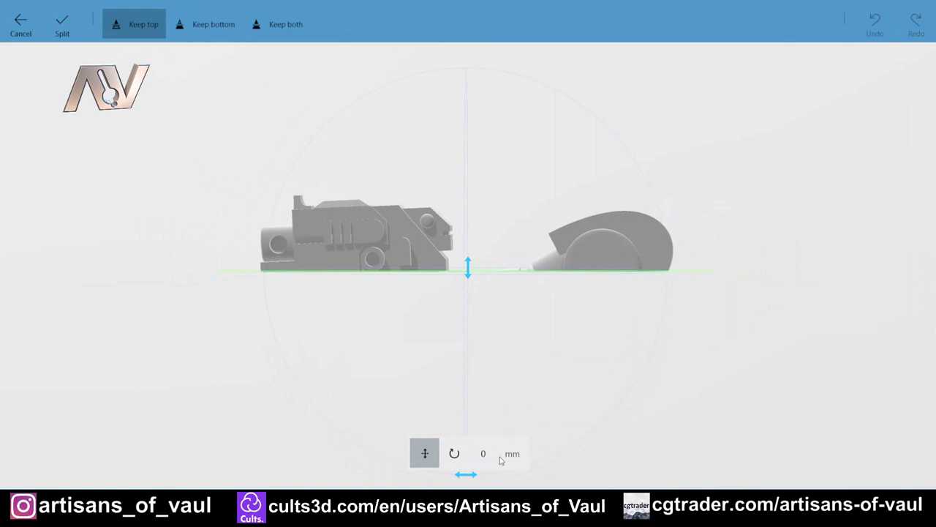
pyautogui.click(454, 454)
pyautogui.scroll(-2, 464, 191)
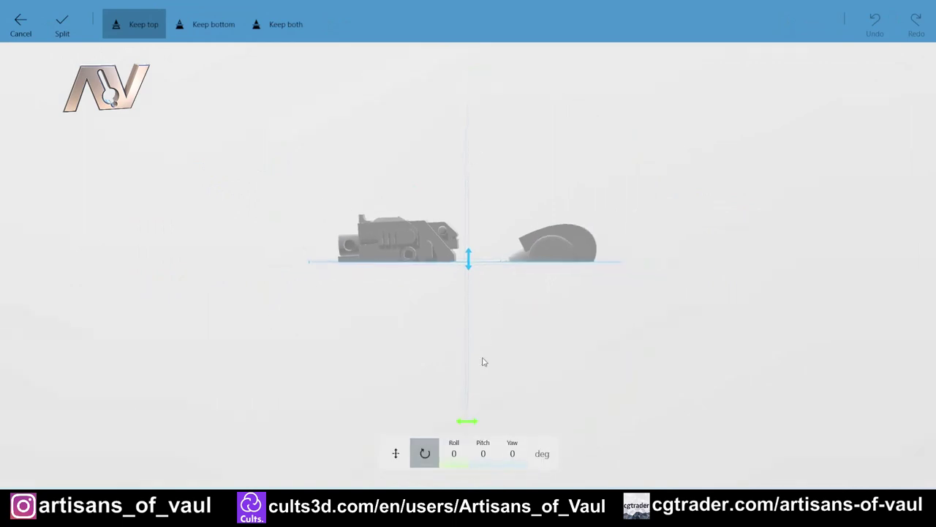
pyautogui.moveTo(457, 419); pyautogui.dragTo(304, 334)
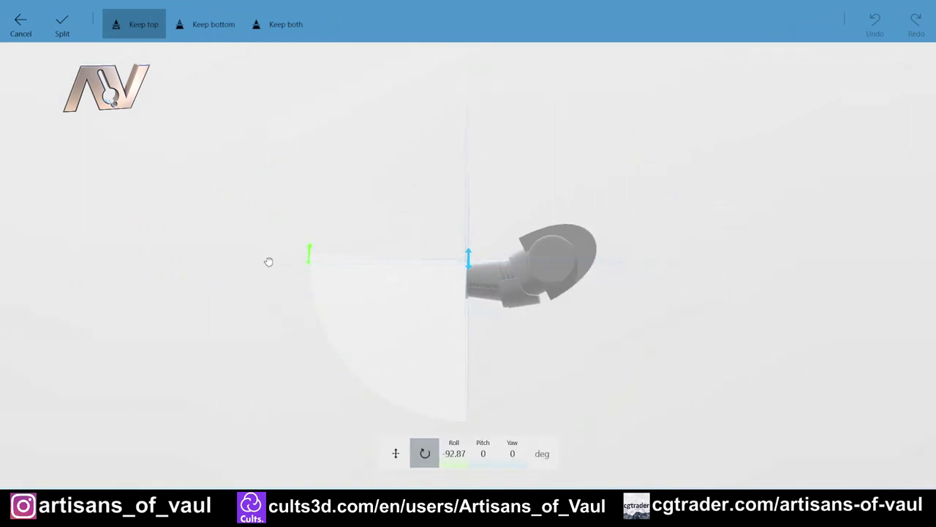
pyautogui.moveTo(274, 273); pyautogui.dragTo(275, 273)
pyautogui.scroll(2, 374, 415)
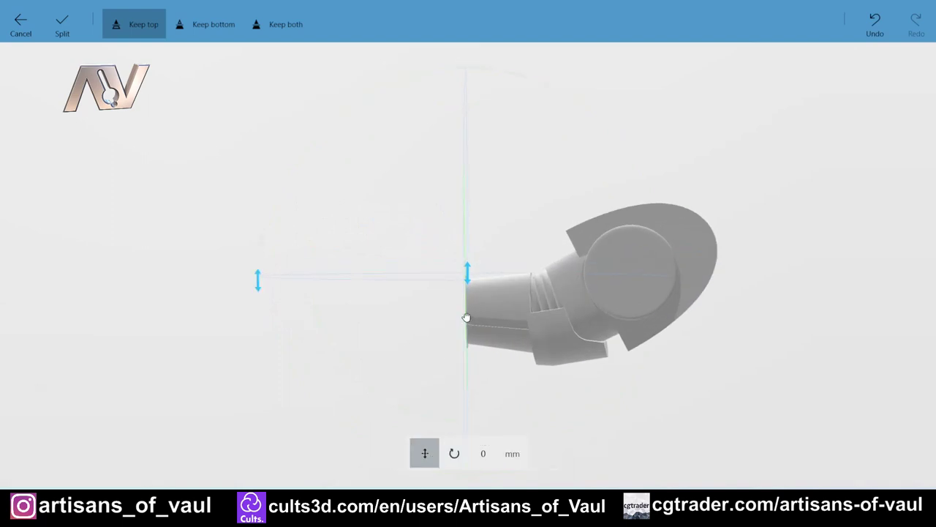
# Offset the cutting plane to 1.33 mm at the wrist and split the model, keeping both parts.
pyautogui.moveTo(466, 317); pyautogui.dragTo(434, 316)
pyautogui.moveTo(554, 213); pyautogui.dragTo(520, 234, button='right')
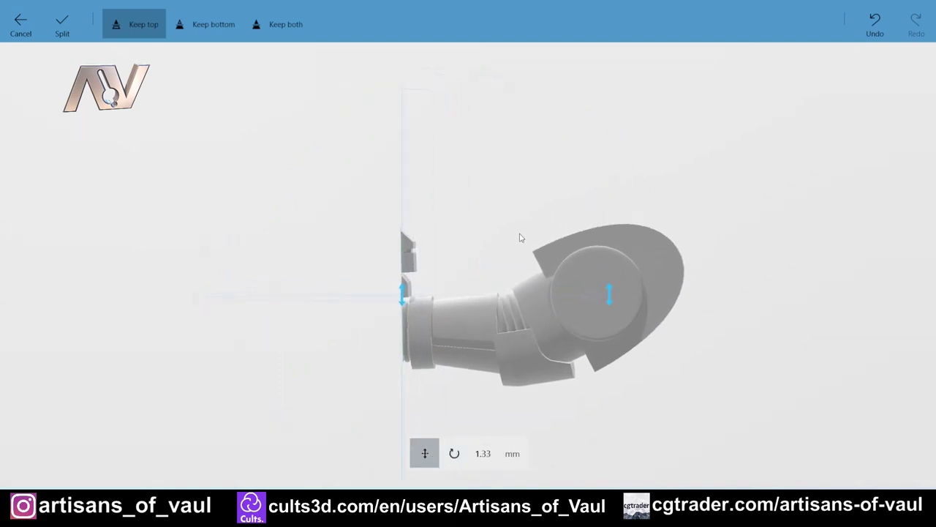
pyautogui.moveTo(539, 227); pyautogui.dragTo(476, 253)
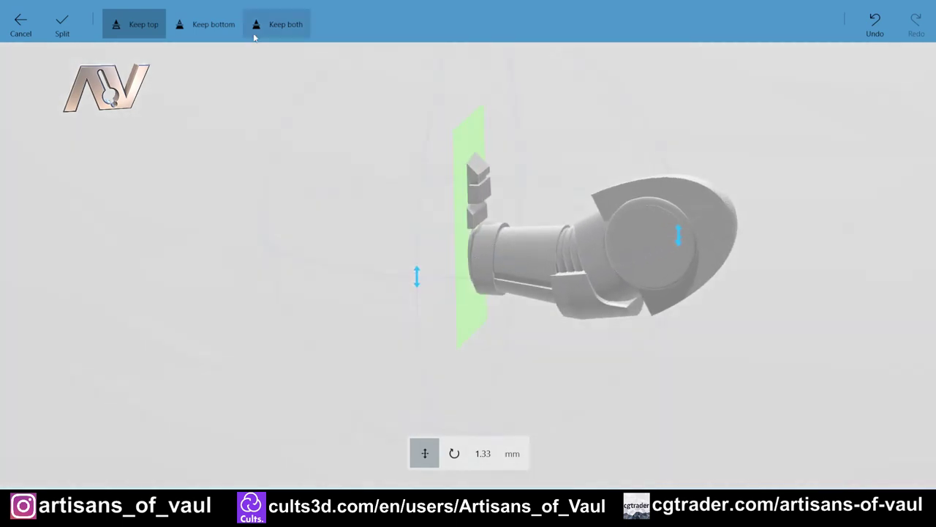
pyautogui.click(276, 24)
pyautogui.moveTo(584, 177); pyautogui.dragTo(636, 173)
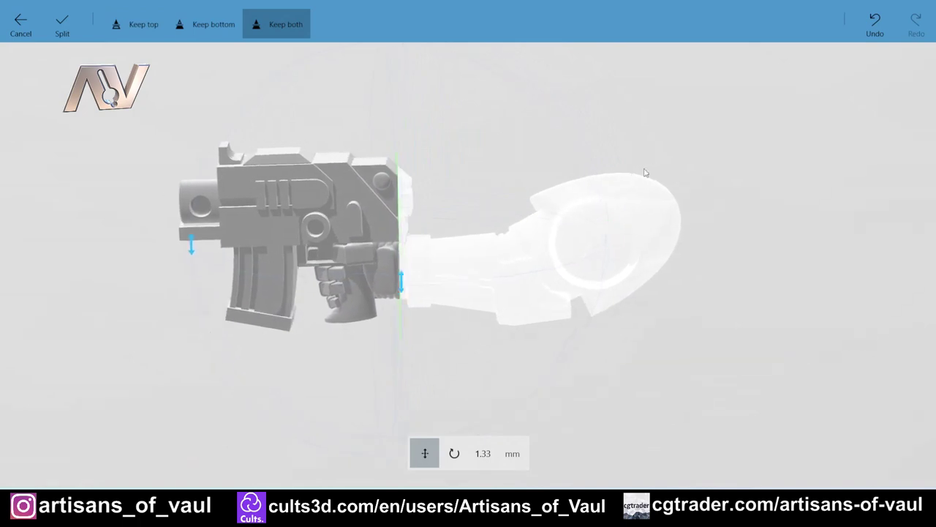
pyautogui.click(62, 24)
# Leave only the cut pistol piece selected and move it away from the arm.
pyautogui.keyDown('ctrl'); pyautogui.click(366, 231); pyautogui.keyUp('ctrl')
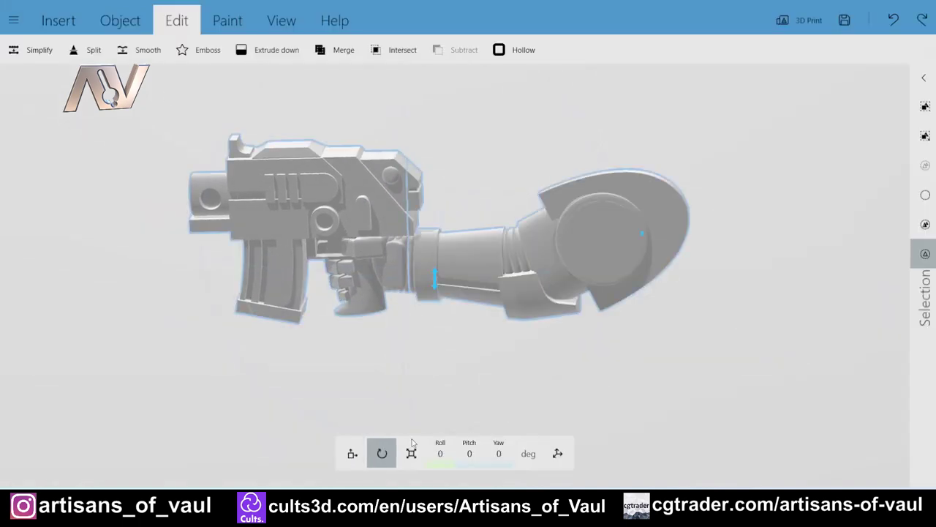
pyautogui.click(351, 454)
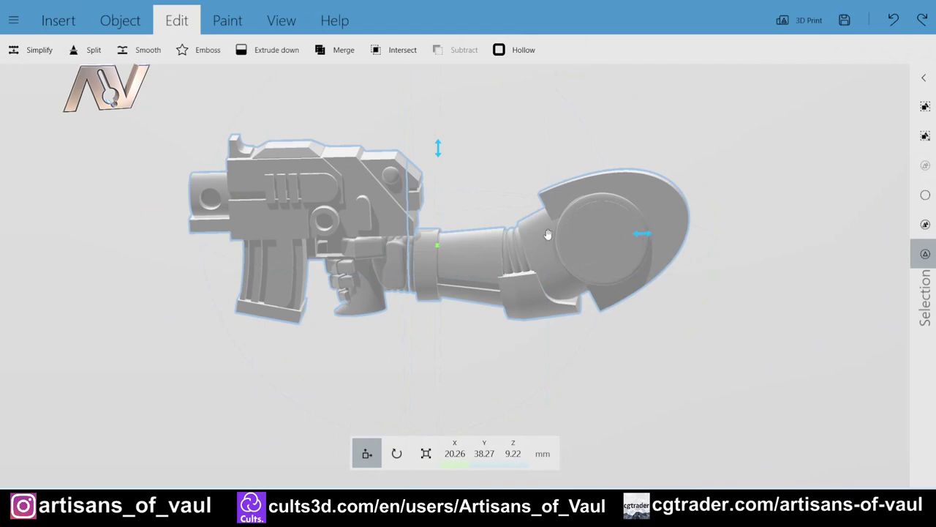
pyautogui.keyDown('ctrl'); pyautogui.click(617, 232); pyautogui.keyUp('ctrl')
pyautogui.moveTo(434, 232); pyautogui.dragTo(371, 230)
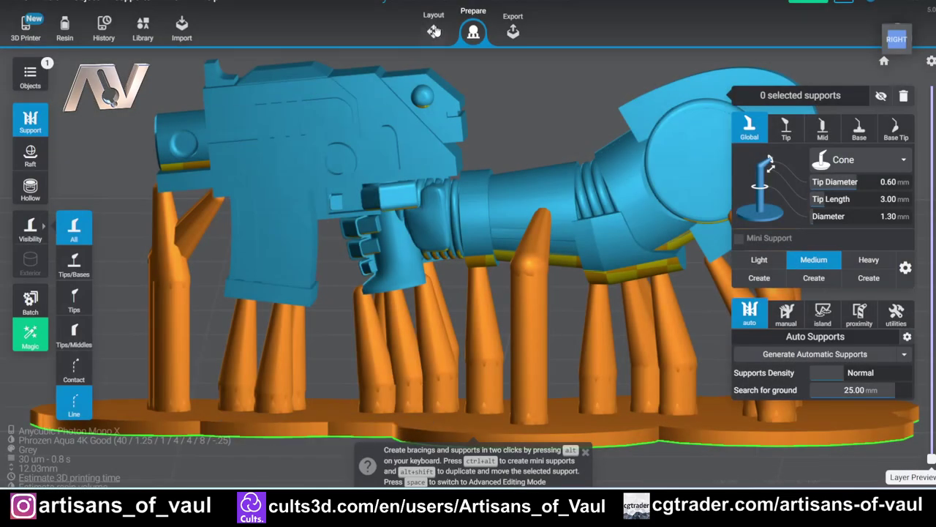
# Switch back to Lychee Slicer, start a Planar Cut on the supported pistol arm and turn the cutting plane vertical.
pyautogui.click(435, 29)
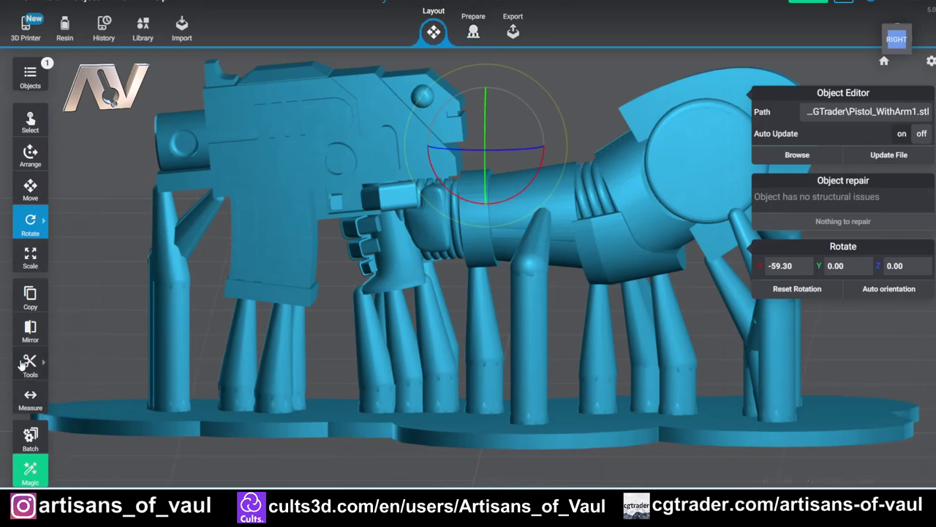
pyautogui.moveTo(41, 370)
pyautogui.click(73, 331)
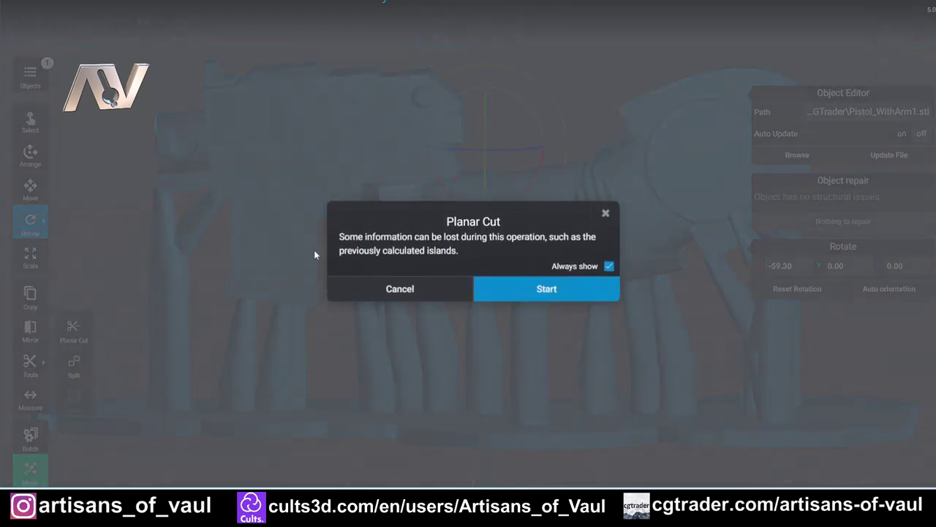
pyautogui.click(559, 292)
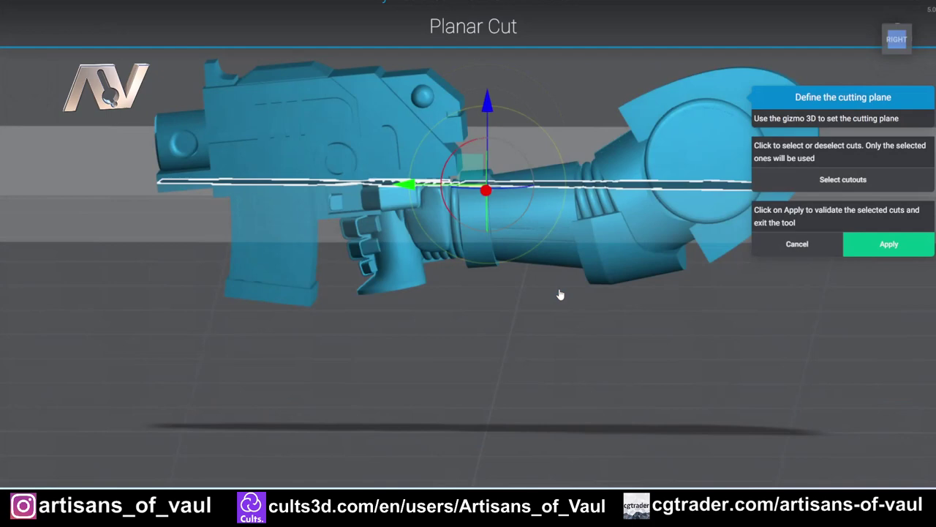
pyautogui.scroll(-2, 491, 144)
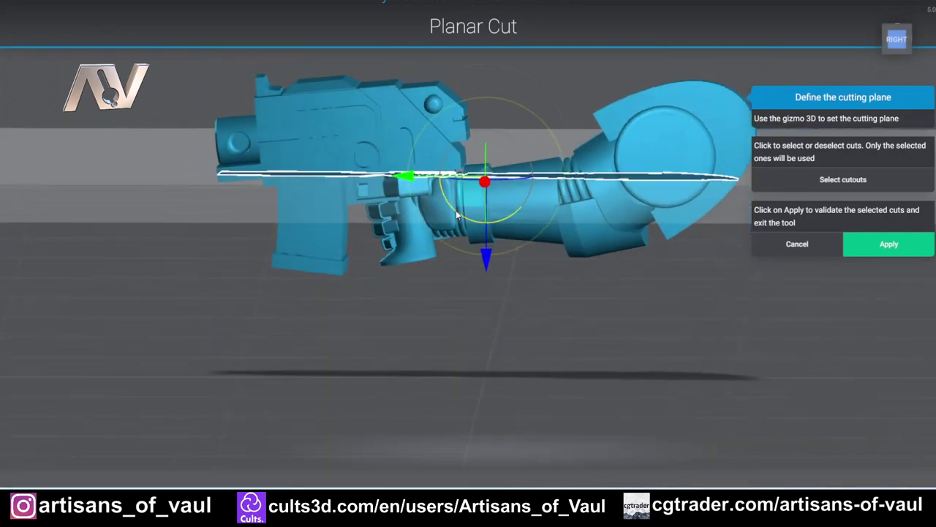
pyautogui.moveTo(457, 214); pyautogui.dragTo(388, 136)
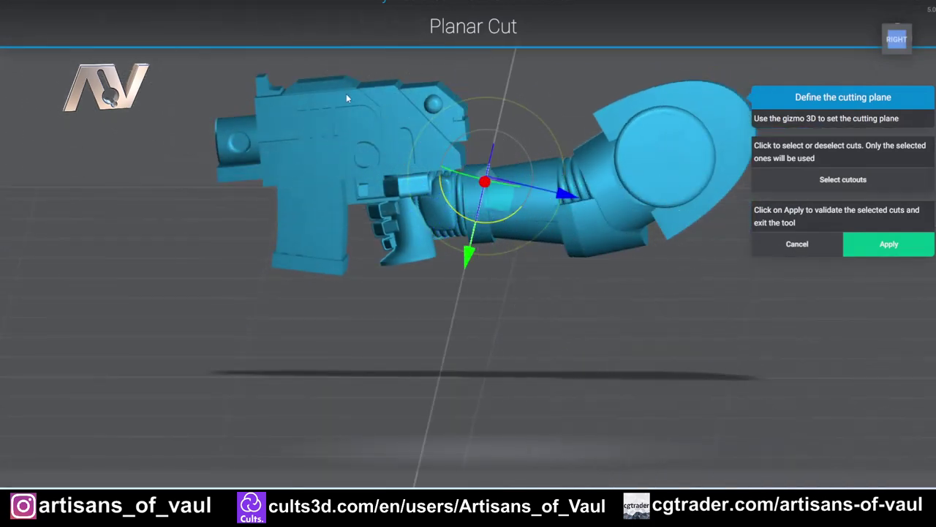
pyautogui.moveTo(346, 94); pyautogui.dragTo(361, 93)
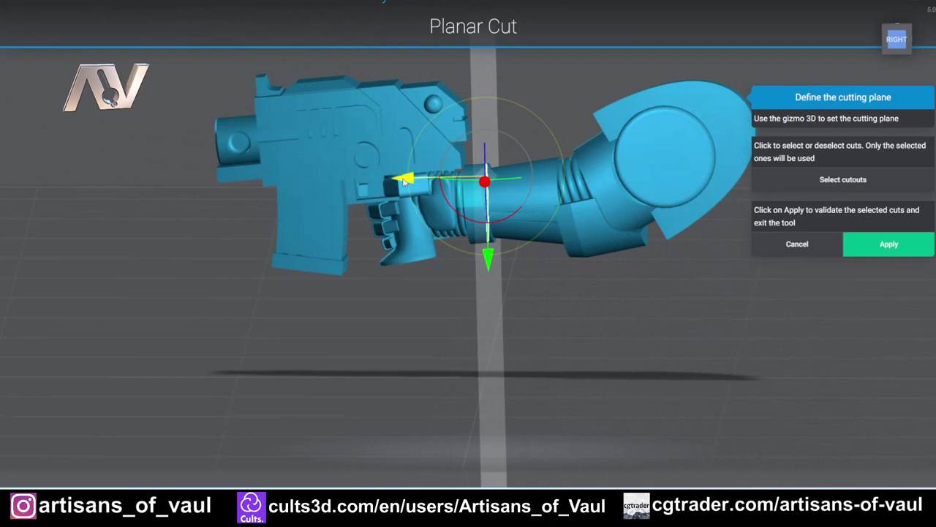
# Shift the vertical cutting plane along the arm to the wrist, just in front of the forearm cuff.
pyautogui.moveTo(404, 181); pyautogui.dragTo(367, 191)
pyautogui.scroll(5, 493, 172)
pyautogui.moveTo(565, 137); pyautogui.dragTo(514, 167, button='right')
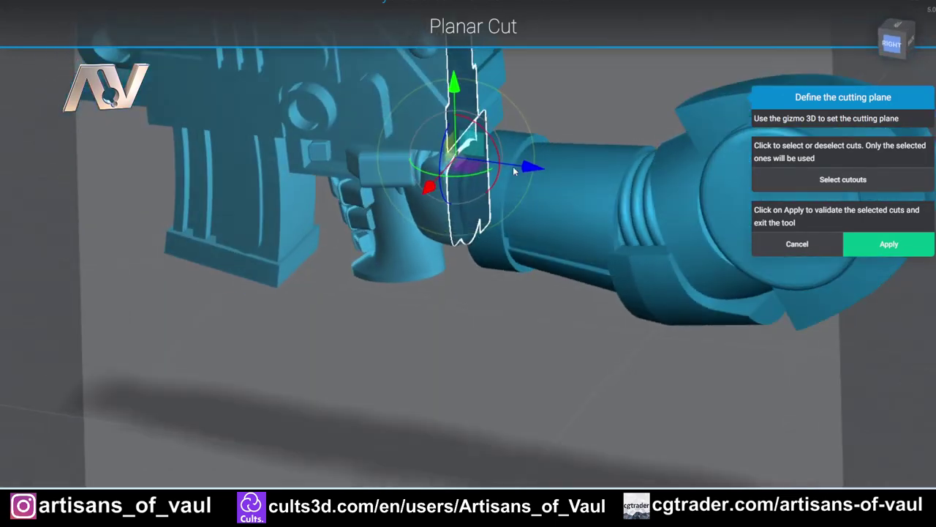
pyautogui.moveTo(514, 170); pyautogui.dragTo(550, 179)
pyautogui.moveTo(515, 197); pyautogui.dragTo(550, 191, button='right')
pyautogui.moveTo(511, 188); pyautogui.dragTo(518, 189)
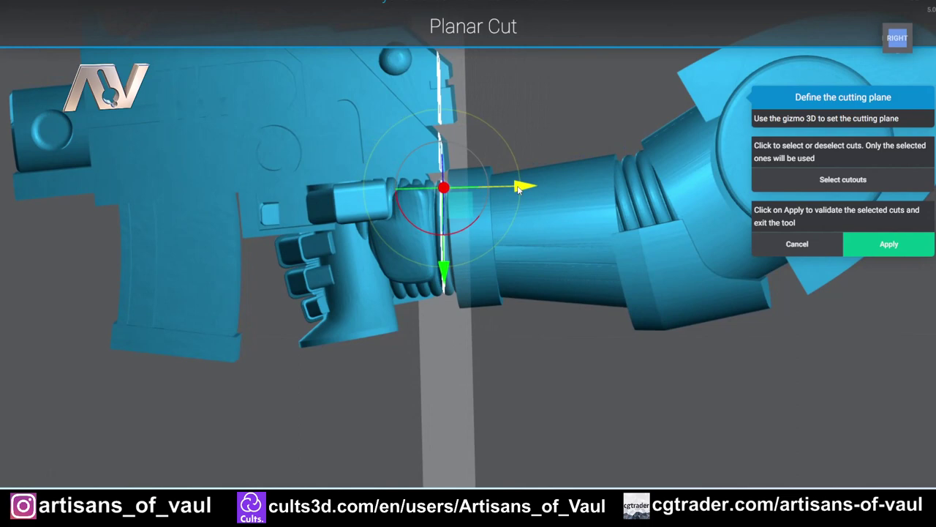
pyautogui.moveTo(402, 188); pyautogui.dragTo(401, 210)
pyautogui.moveTo(535, 137); pyautogui.dragTo(447, 199)
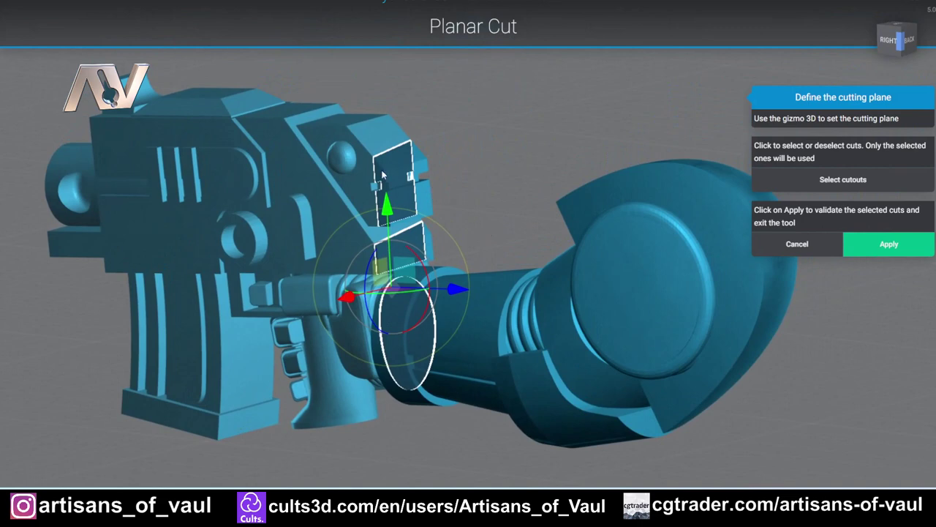
# Deselect the two cutouts through the pistol body, keep only the wrist cutout and apply the planar cut.
pyautogui.click(819, 181)
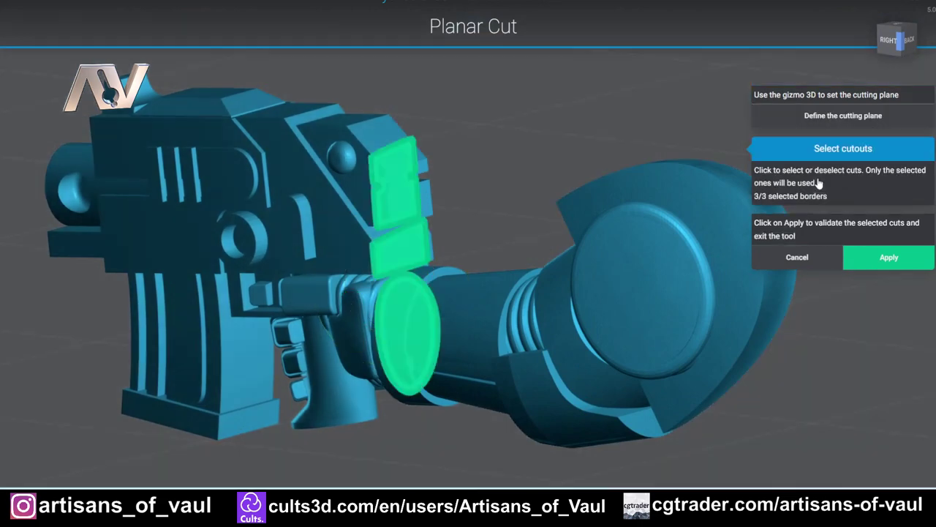
pyautogui.click(419, 242)
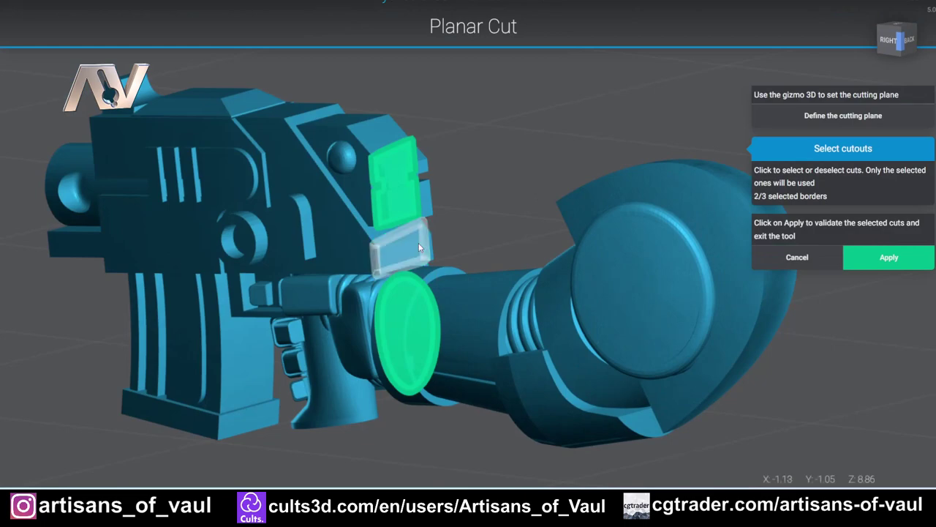
pyautogui.click(403, 198)
pyautogui.scroll(2, 480, 228)
pyautogui.moveTo(472, 232); pyautogui.dragTo(556, 219)
pyautogui.click(905, 265)
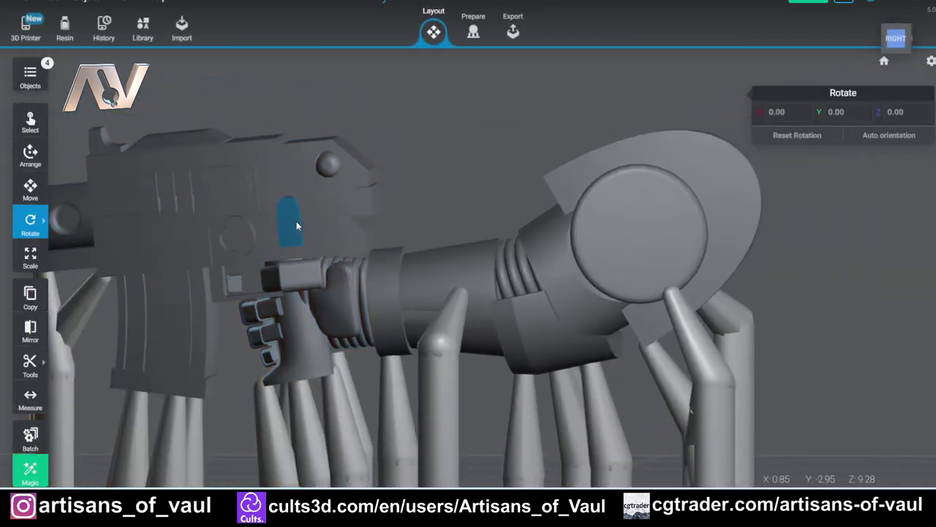
# Select the separated arm with its supports and move it away from the pistol to about Y 8.96 mm.
pyautogui.click(294, 220)
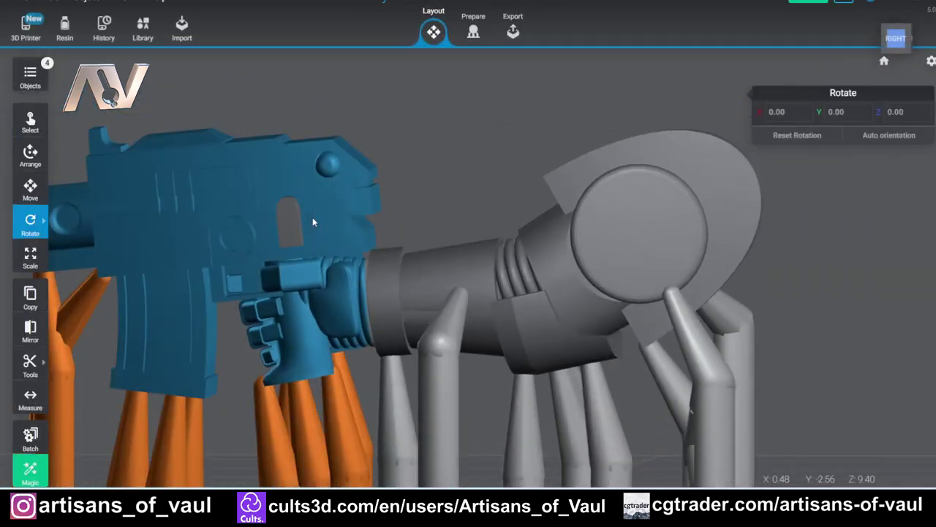
pyautogui.scroll(-2, 313, 216)
pyautogui.click(313, 218)
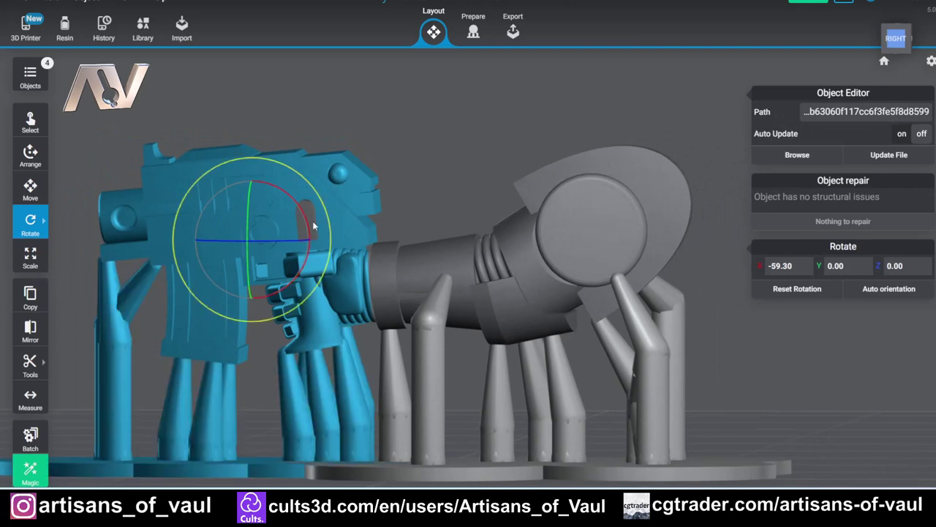
pyautogui.scroll(-2, 414, 244)
pyautogui.click(414, 242)
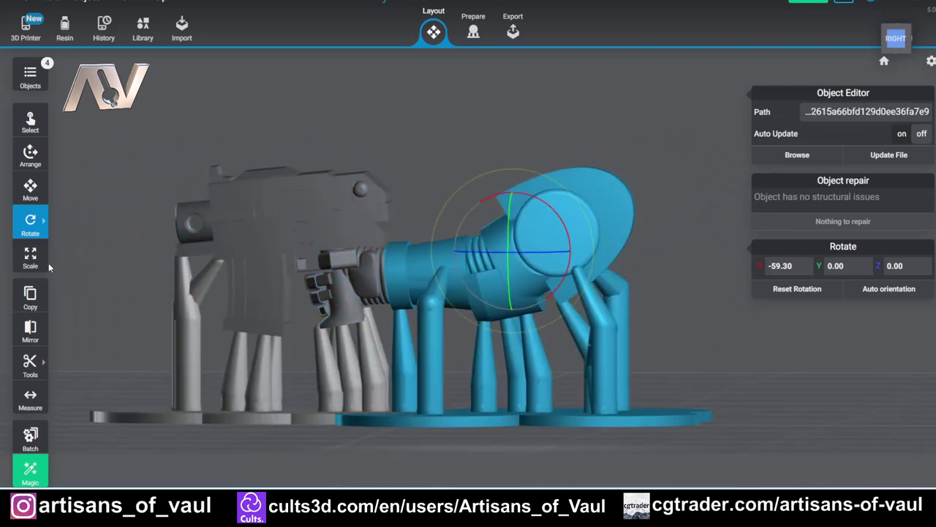
pyautogui.click(31, 192)
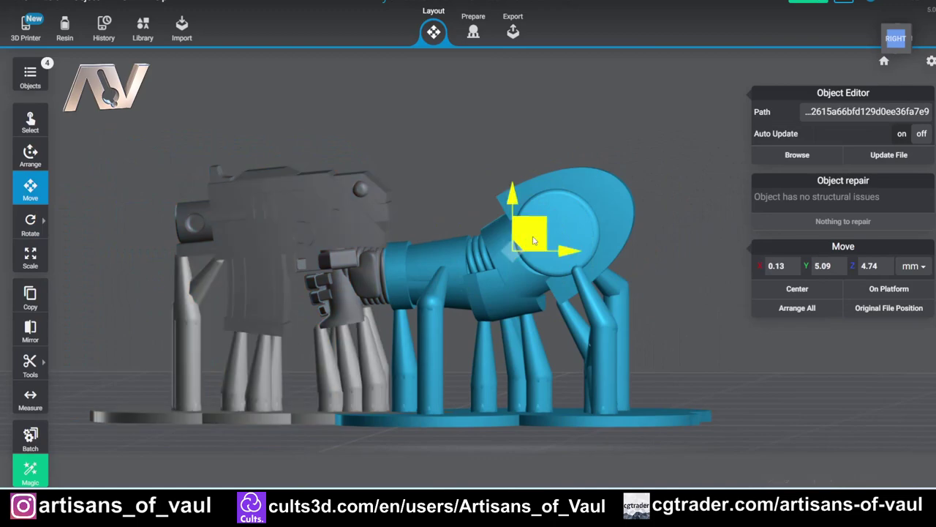
pyautogui.moveTo(533, 240); pyautogui.dragTo(540, 270)
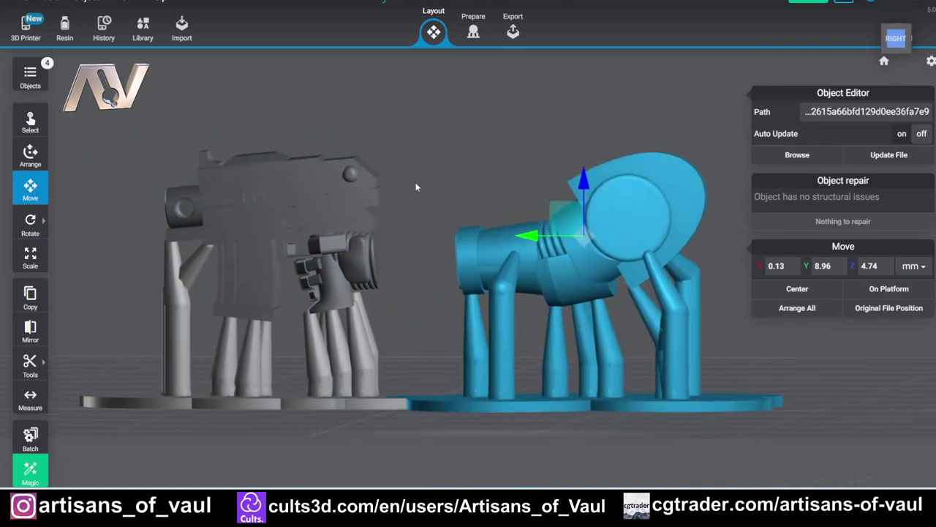
pyautogui.moveTo(415, 187); pyautogui.dragTo(438, 201, button='right')
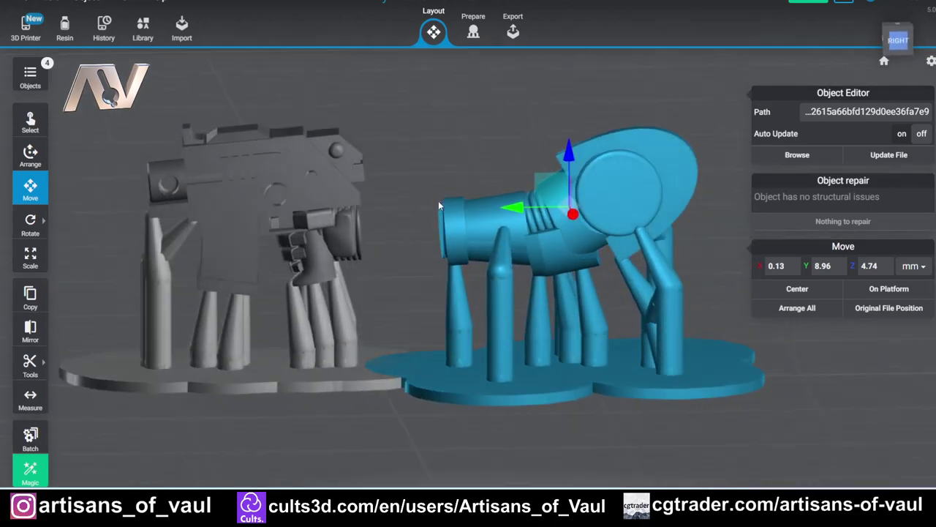